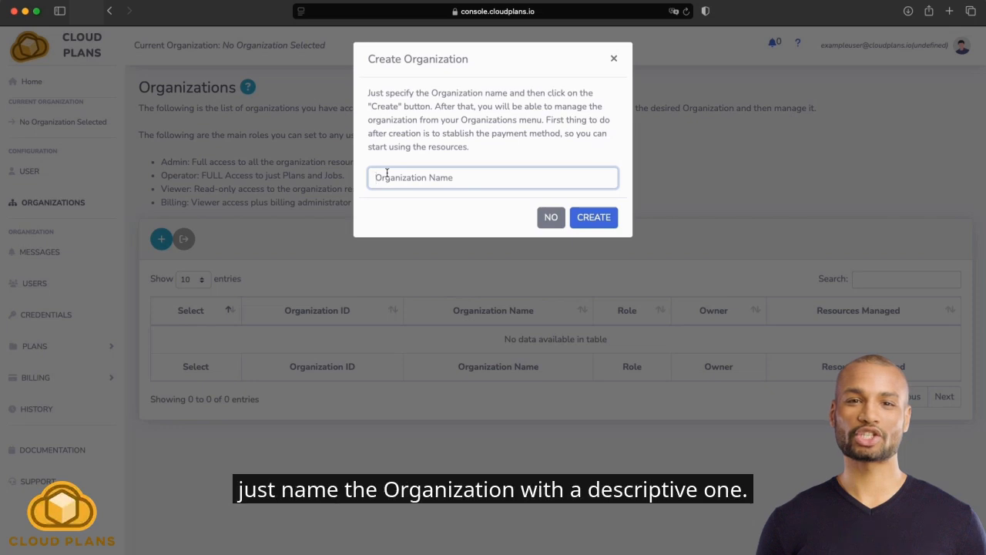
Create an organization named "My First Organization" and connect to it from the organizations list.
{"action": "type", "text": "My Fir"}
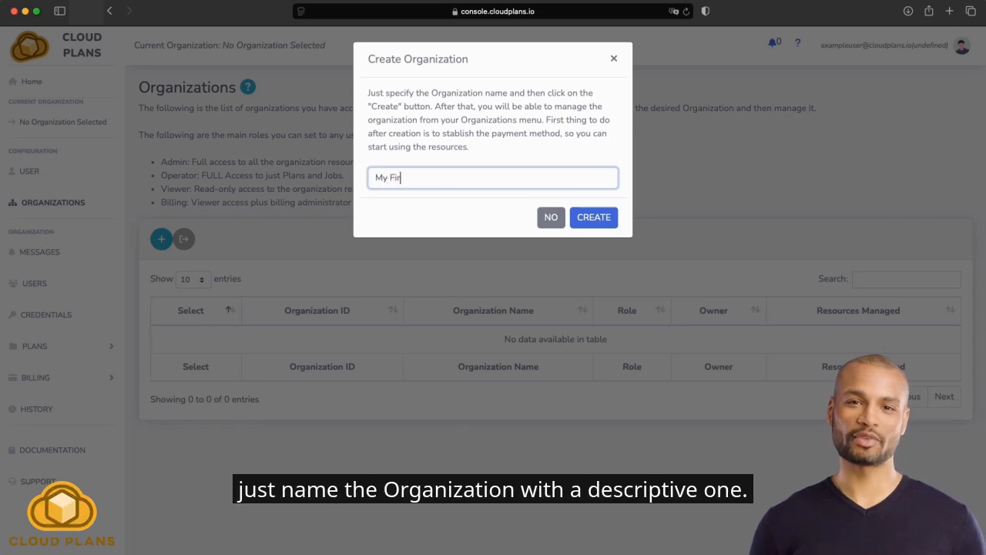
{"action": "type", "text": "st Organiza"}
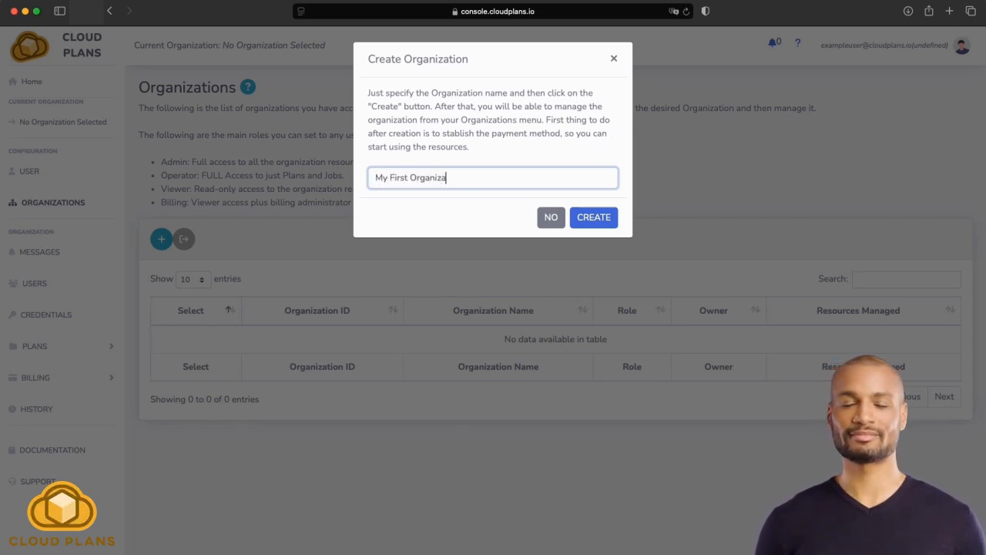
{"action": "type", "text": "tion"}
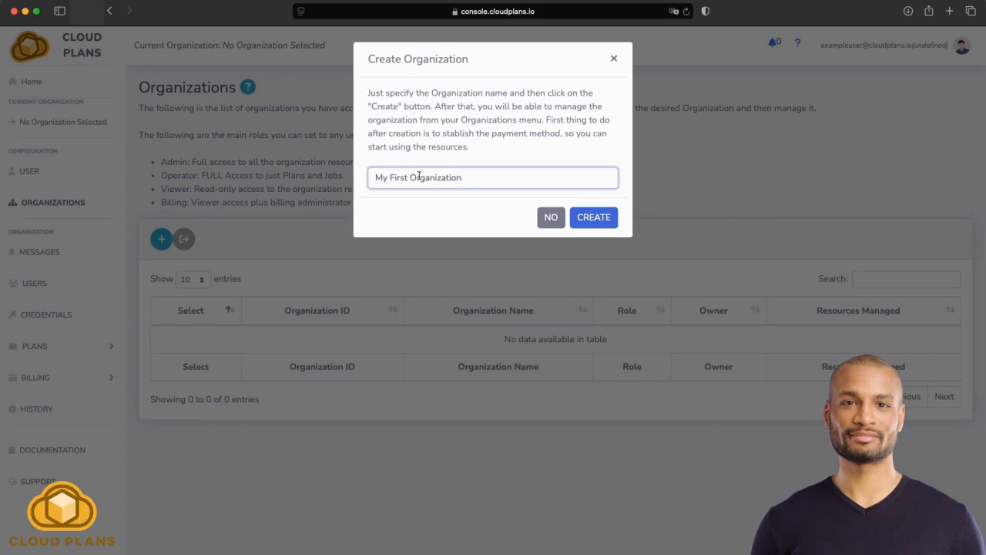
{"action": "left_click", "coordinate": [591, 221]}
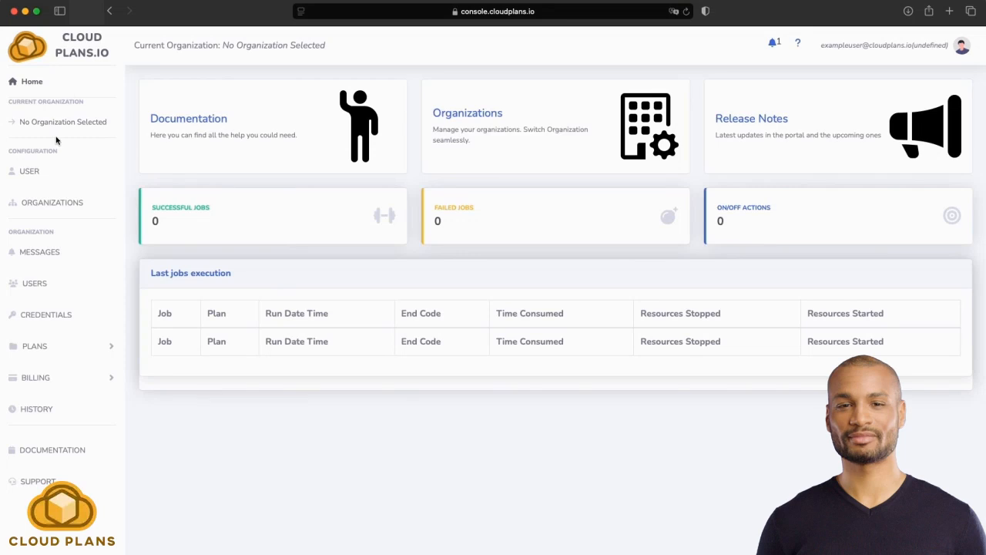
{"action": "left_click", "coordinate": [46, 204]}
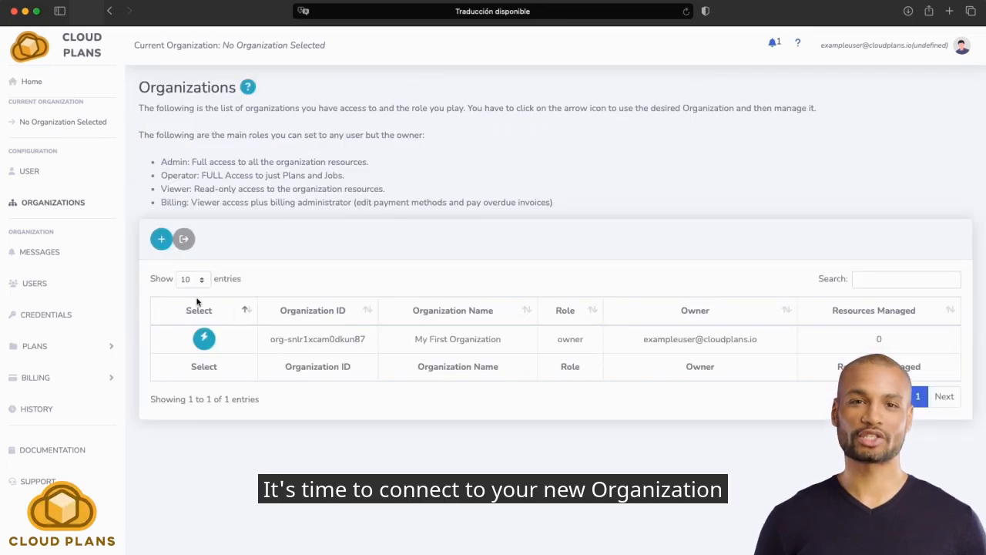
{"action": "left_click", "coordinate": [203, 340]}
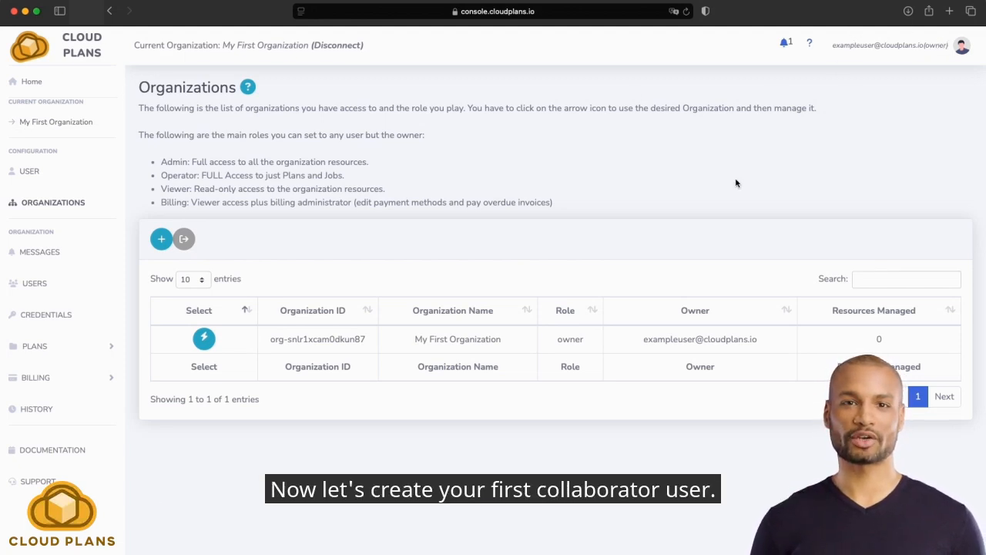
Start adding a new user to the organization and enter the guest's e-mail address.
{"action": "left_click", "coordinate": [40, 288]}
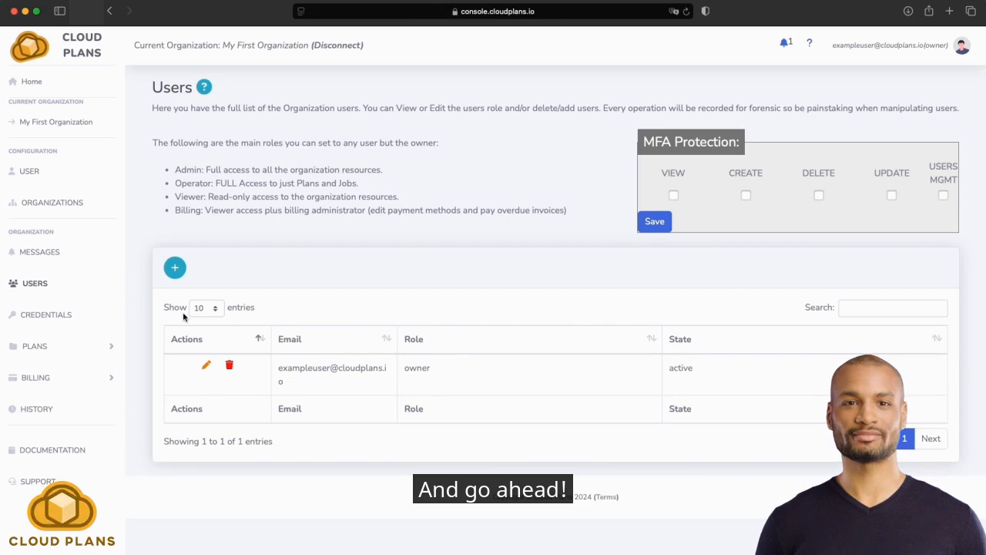
{"action": "left_click", "coordinate": [174, 269]}
{"action": "left_click", "coordinate": [399, 111]}
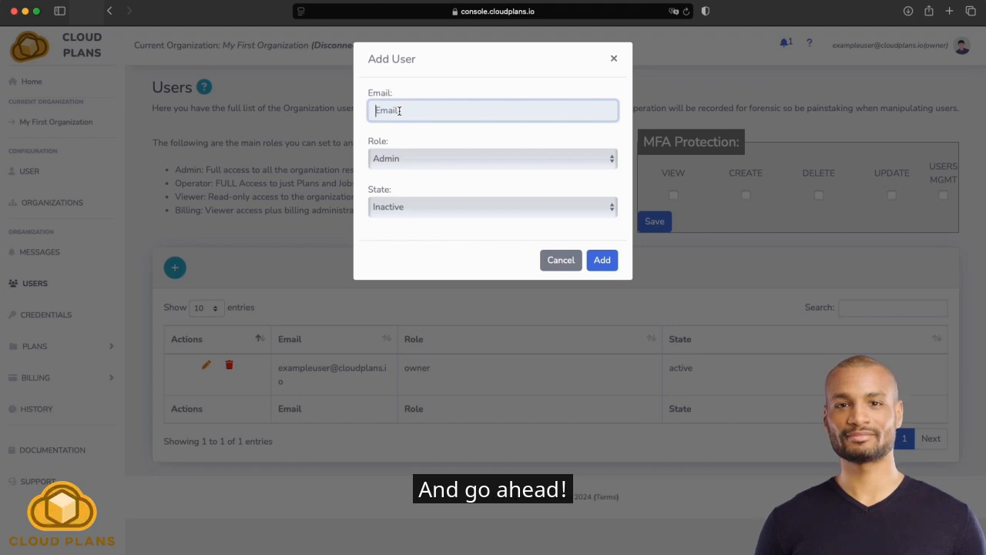
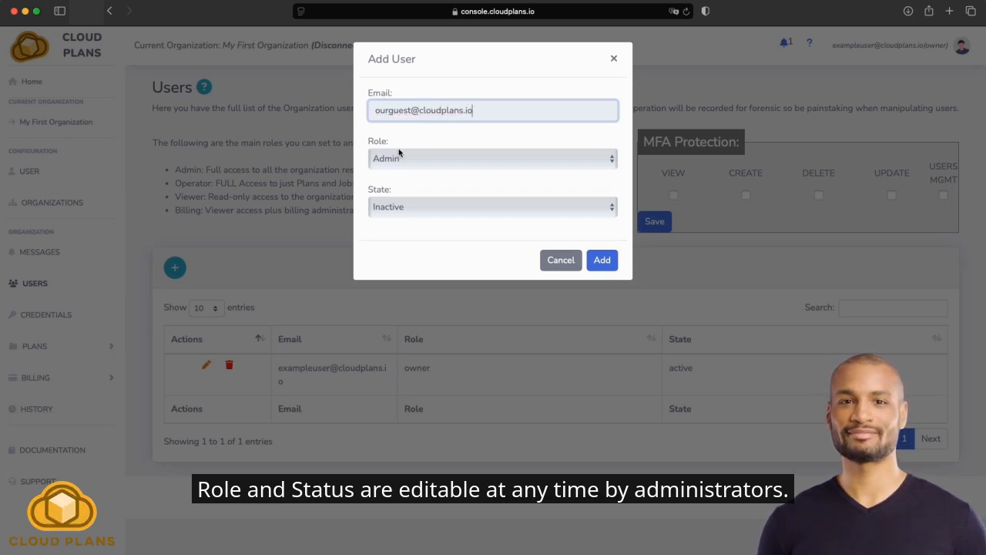
Give the new user the Viewer role and the Active state, and add them to the organization.
{"action": "left_click", "coordinate": [399, 153]}
{"action": "left_click", "coordinate": [390, 199]}
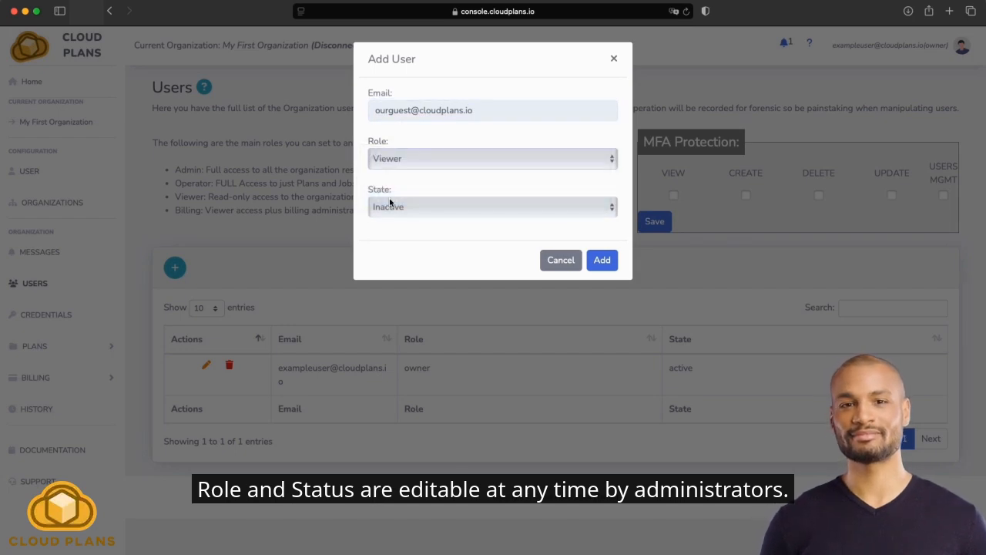
{"action": "left_click", "coordinate": [390, 203]}
{"action": "left_click", "coordinate": [397, 190]}
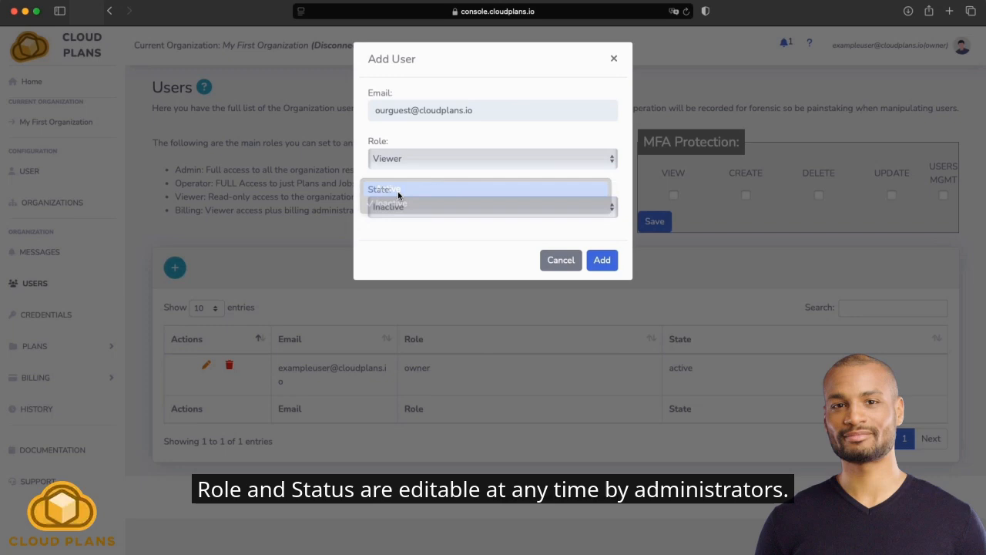
{"action": "left_click", "coordinate": [600, 262]}
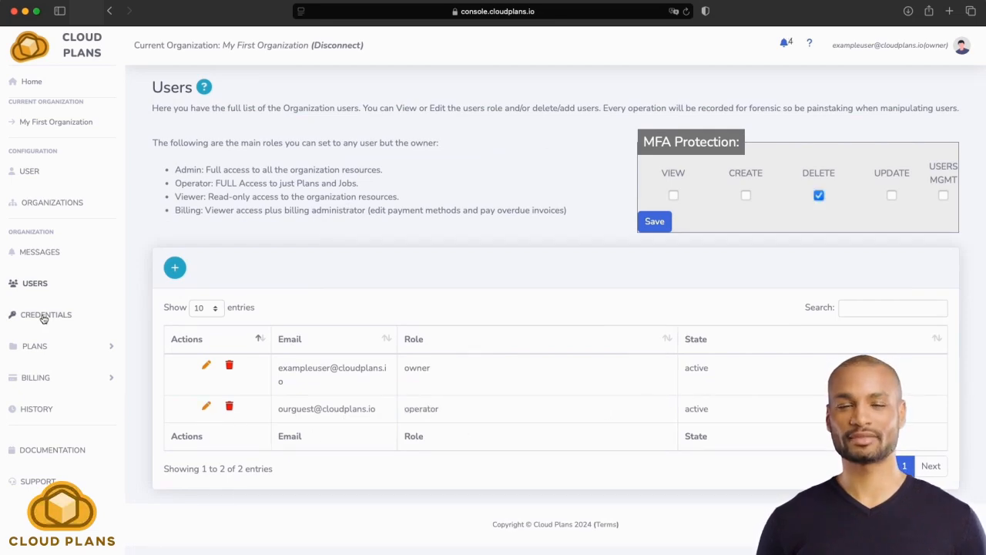
Start a new organization credential of type GCP and name it "Example GCP Credential".
{"action": "left_click", "coordinate": [44, 316]}
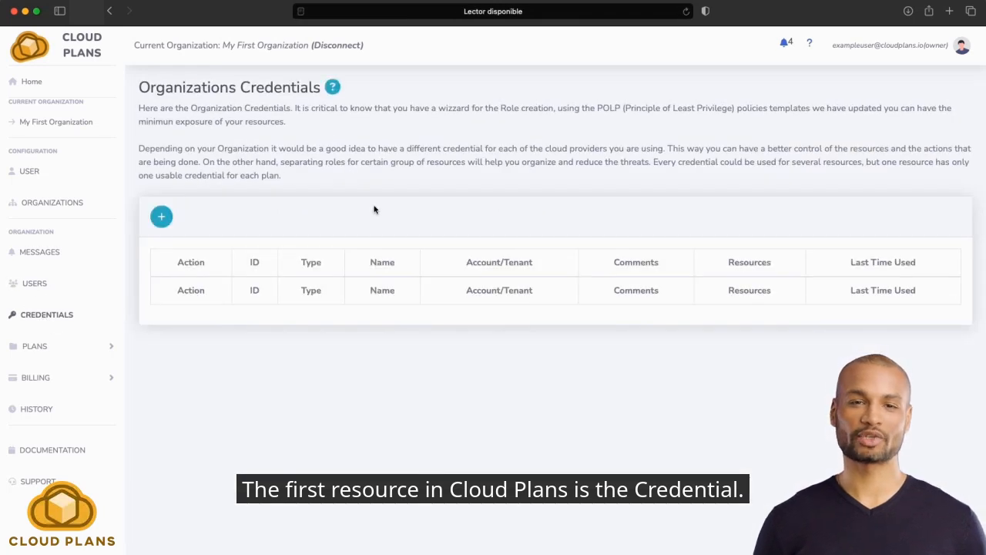
{"action": "left_click", "coordinate": [161, 218]}
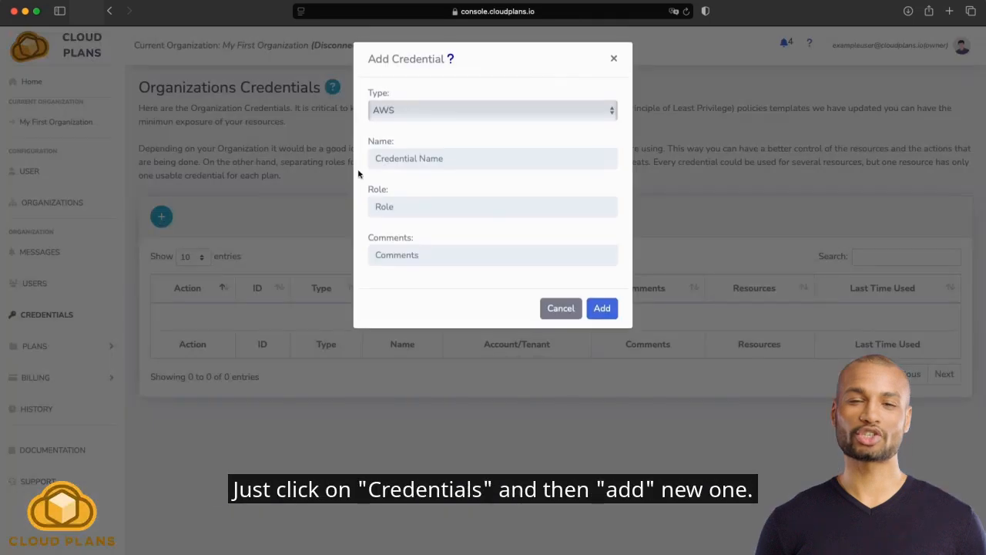
{"action": "left_click", "coordinate": [477, 108]}
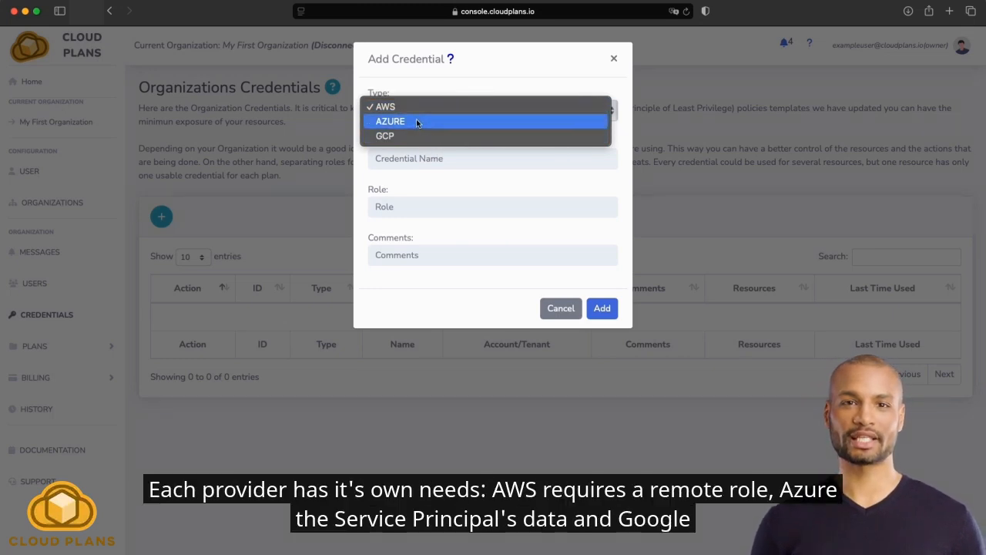
{"action": "left_click", "coordinate": [403, 135]}
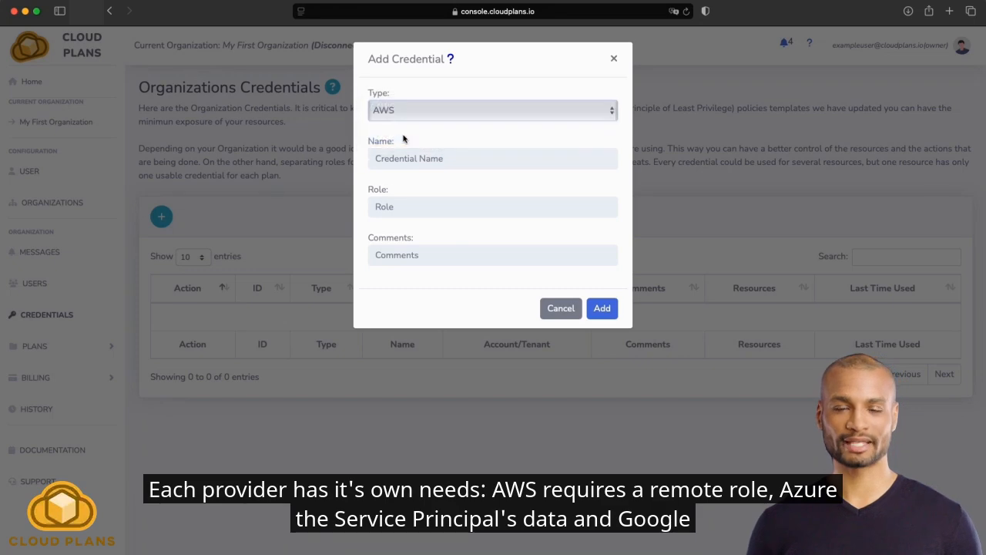
{"action": "left_click", "coordinate": [419, 162]}
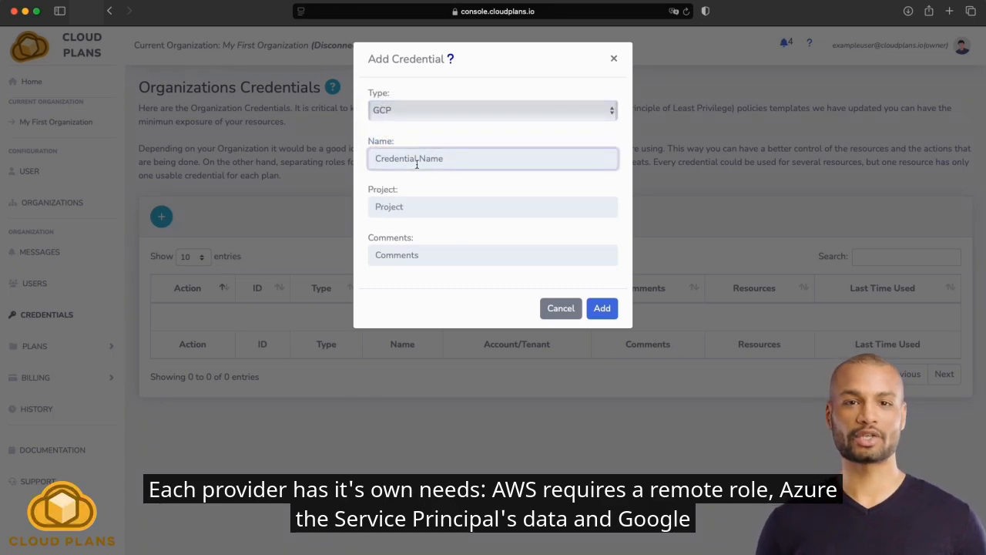
{"action": "type", "text": "Example"}
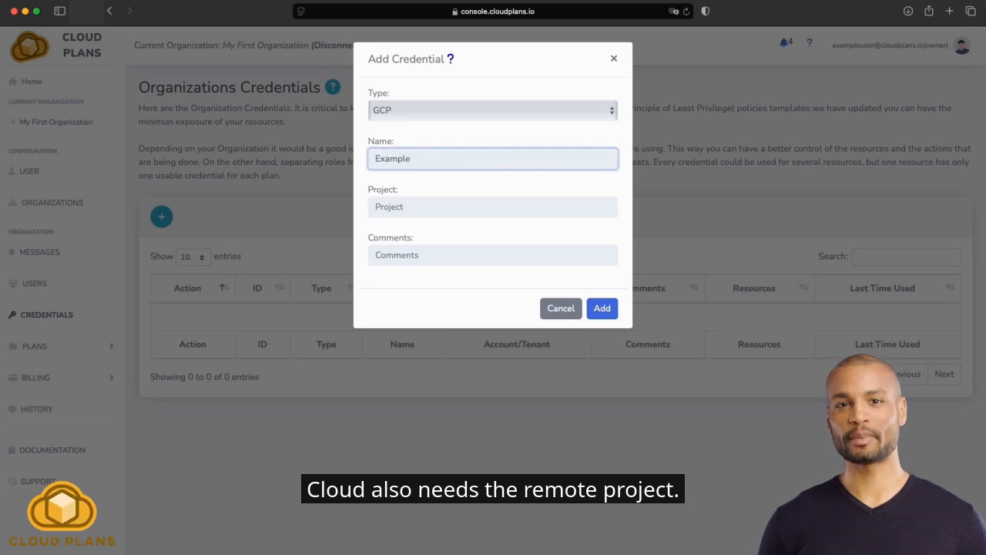
{"action": "type", "text": " G"}
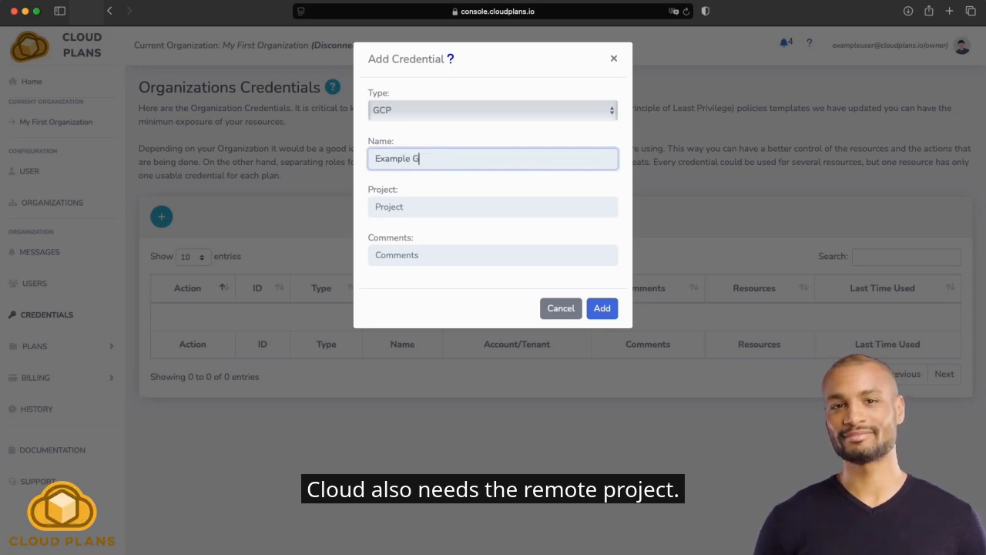
{"action": "type", "text": "CP Credential"}
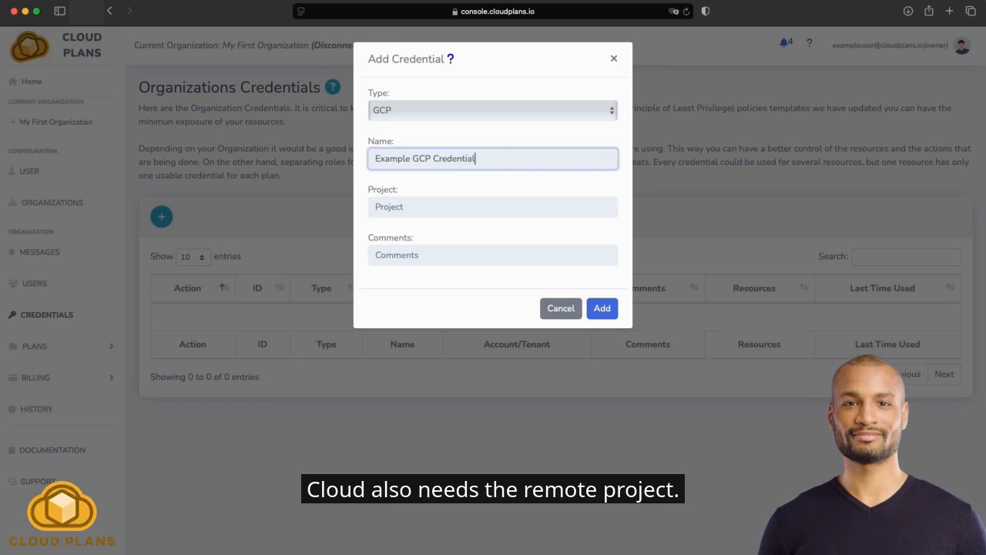
Set the credential's project to "cloudsscheduler" and its comment to "This is our first credential", and add the credential.
{"action": "key", "text": "Tab"}
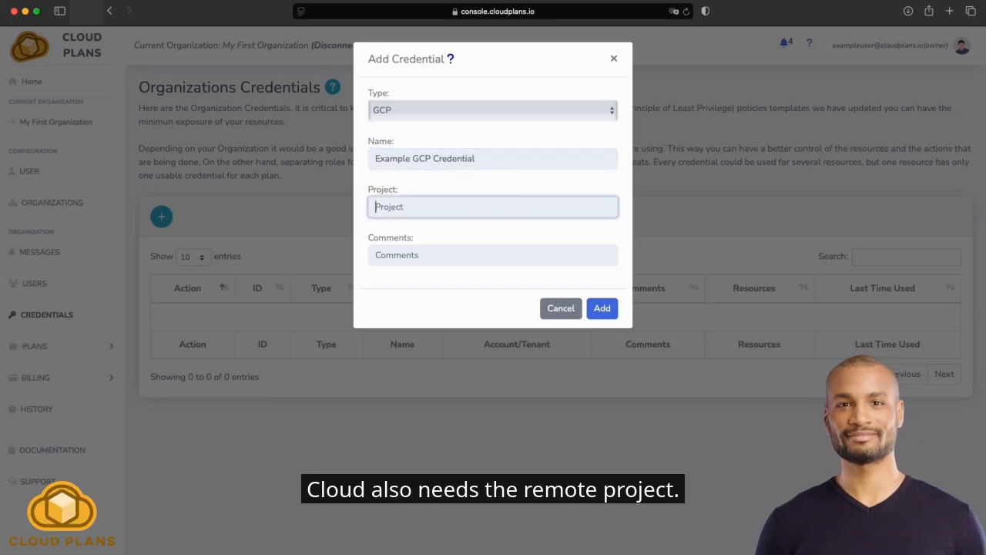
{"action": "type", "text": "cloudssc"}
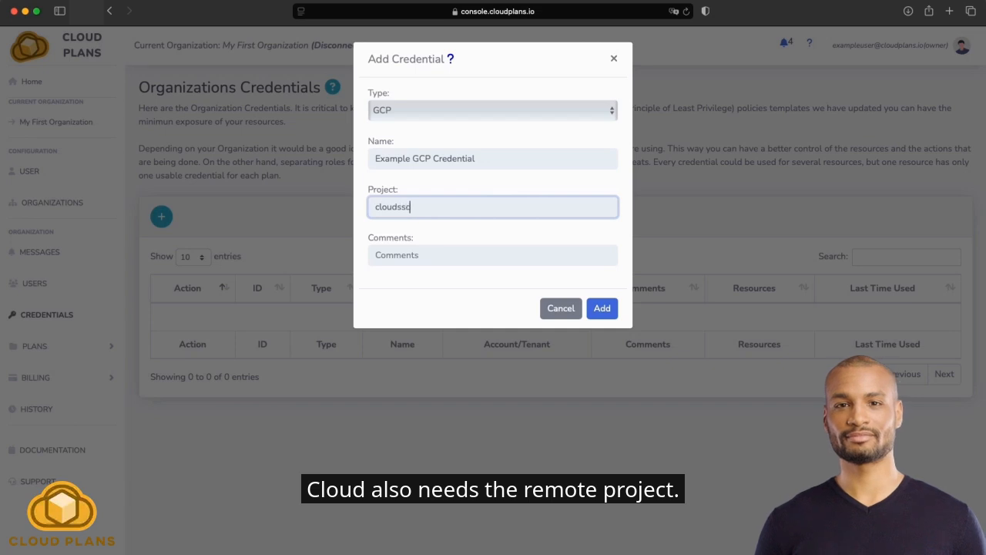
{"action": "type", "text": "heduler"}
{"action": "key", "text": "Tab"}
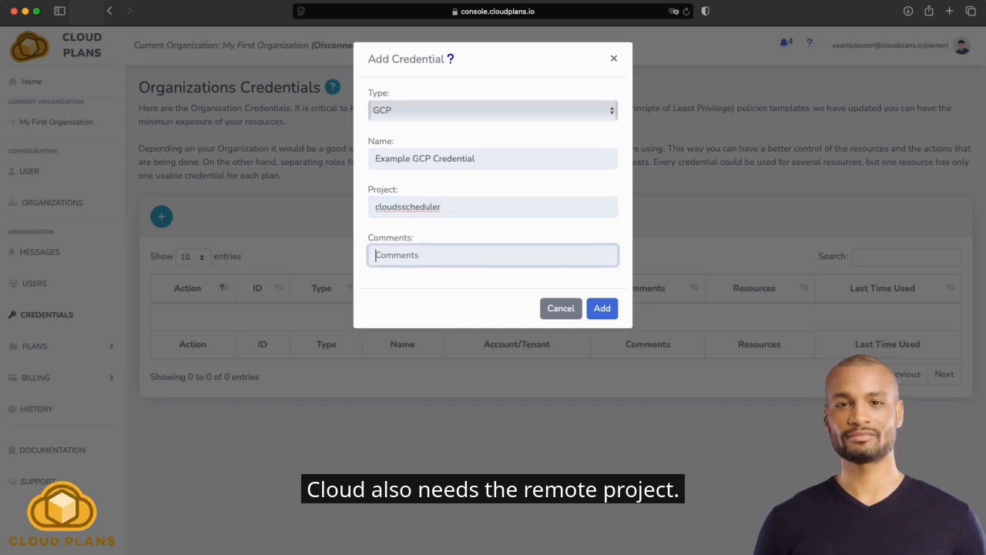
{"action": "type", "text": "This is our"}
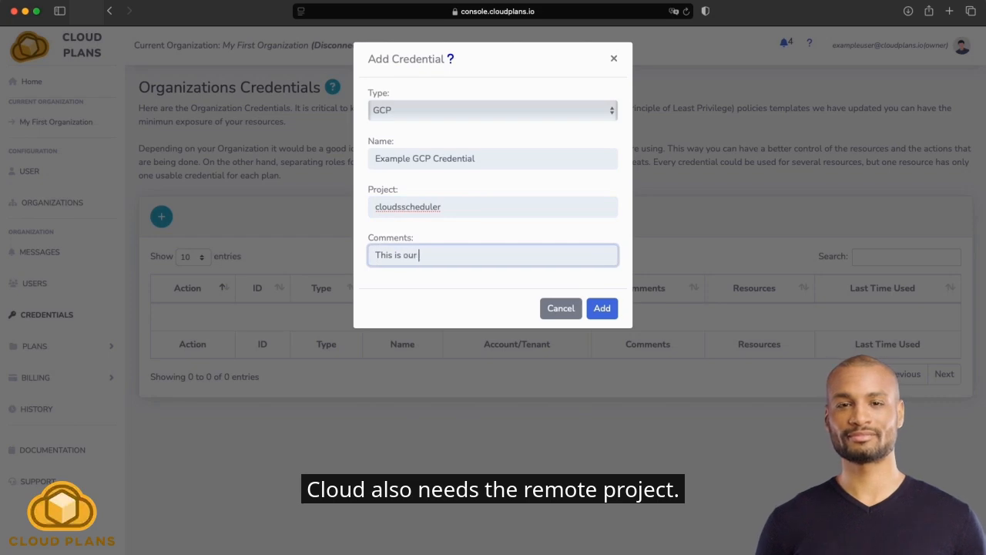
{"action": "type", "text": " first credential"}
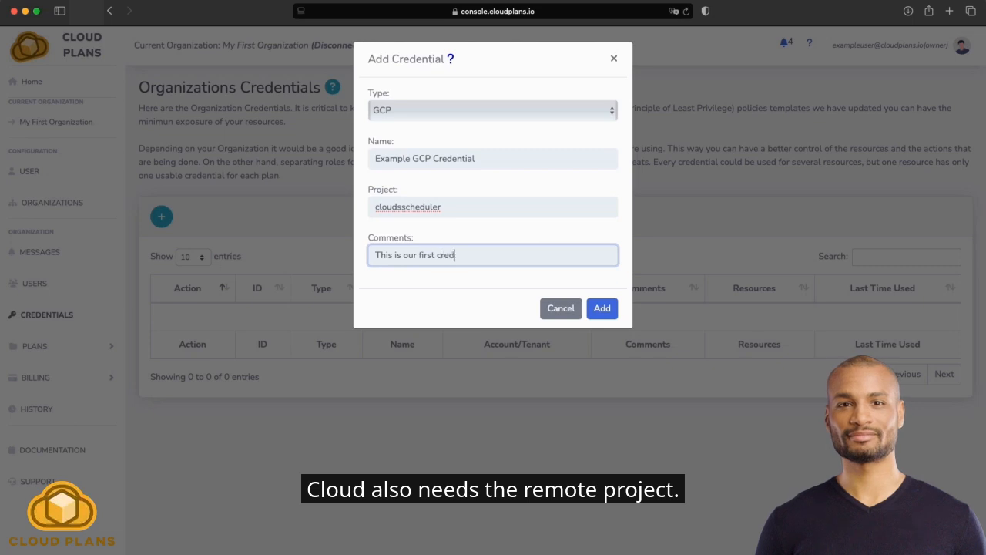
{"action": "left_click", "coordinate": [599, 310]}
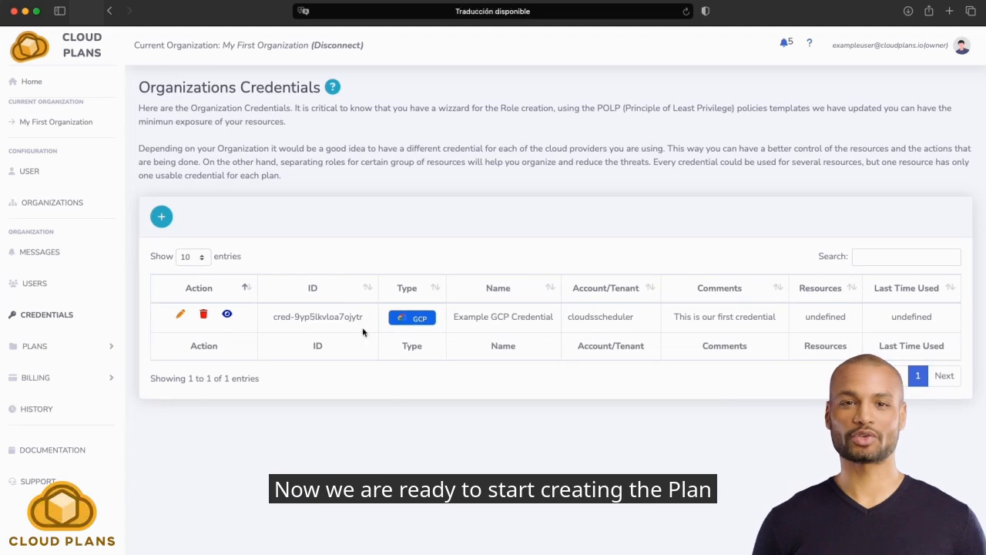
Start a new plan in the organization's plan list and name it "Firtst Plan Ever".
{"action": "left_click", "coordinate": [49, 315]}
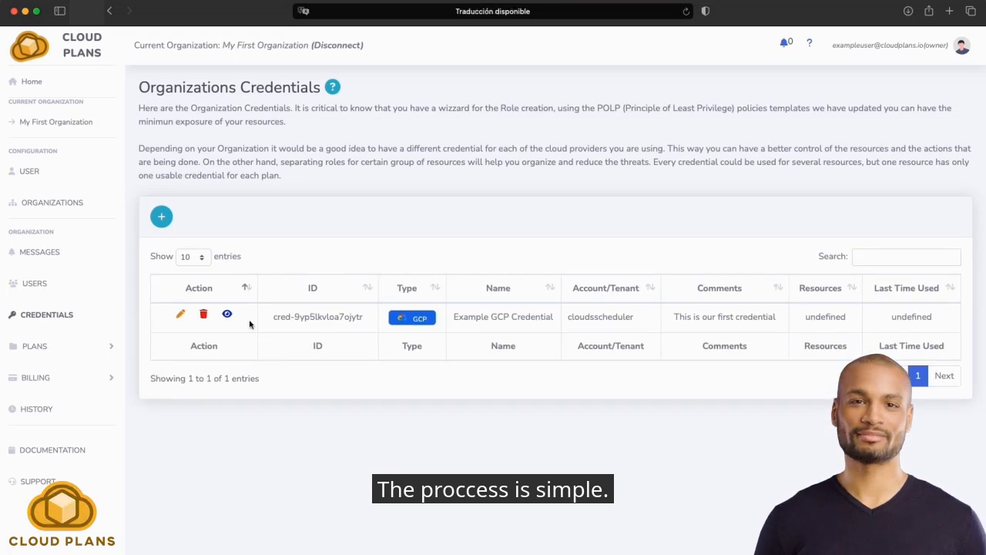
{"action": "left_click", "coordinate": [35, 349]}
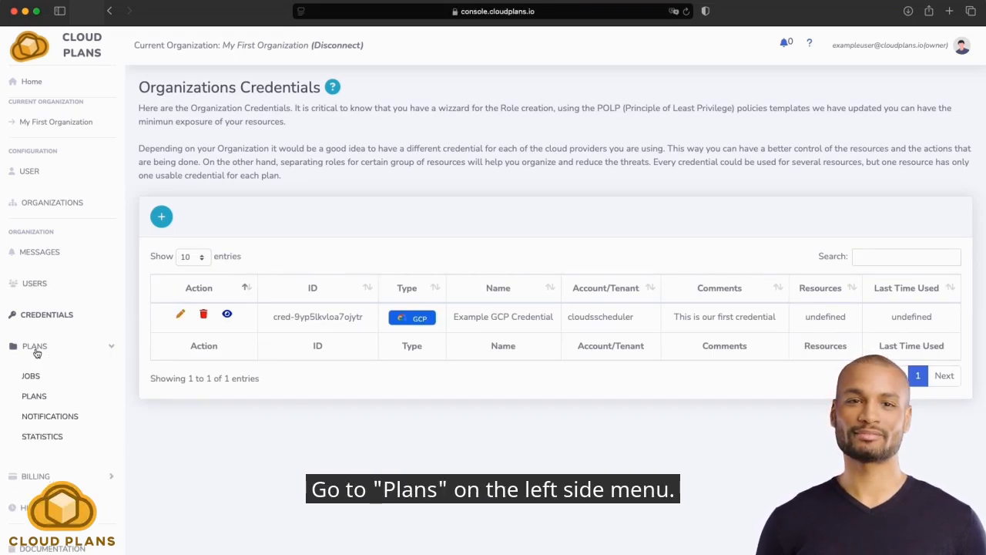
{"action": "left_click", "coordinate": [44, 402]}
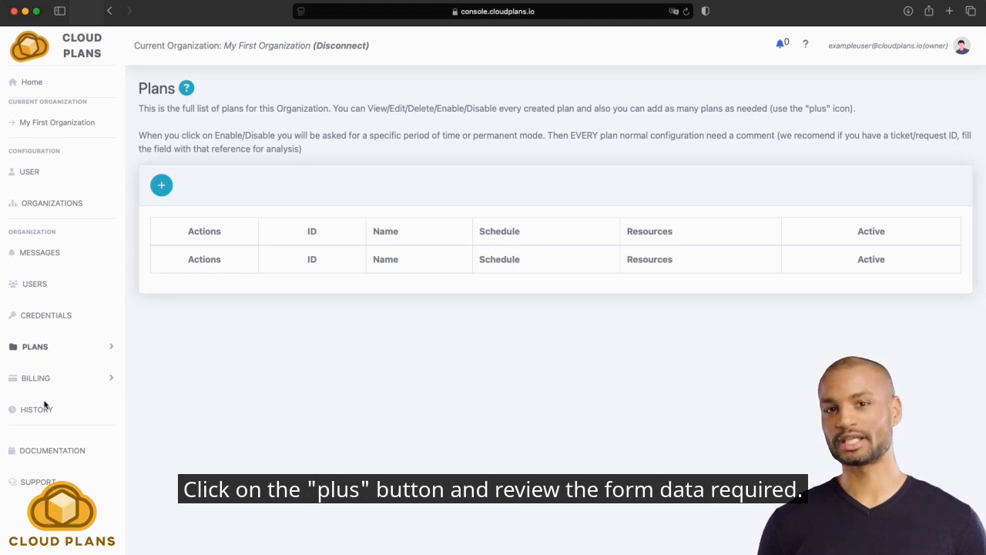
{"action": "left_click", "coordinate": [161, 185]}
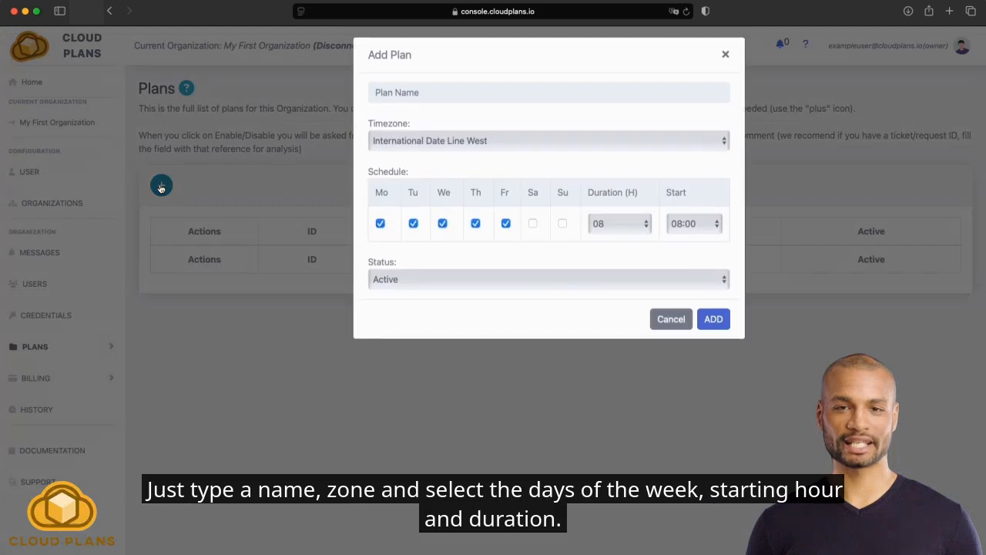
{"action": "left_click", "coordinate": [405, 97]}
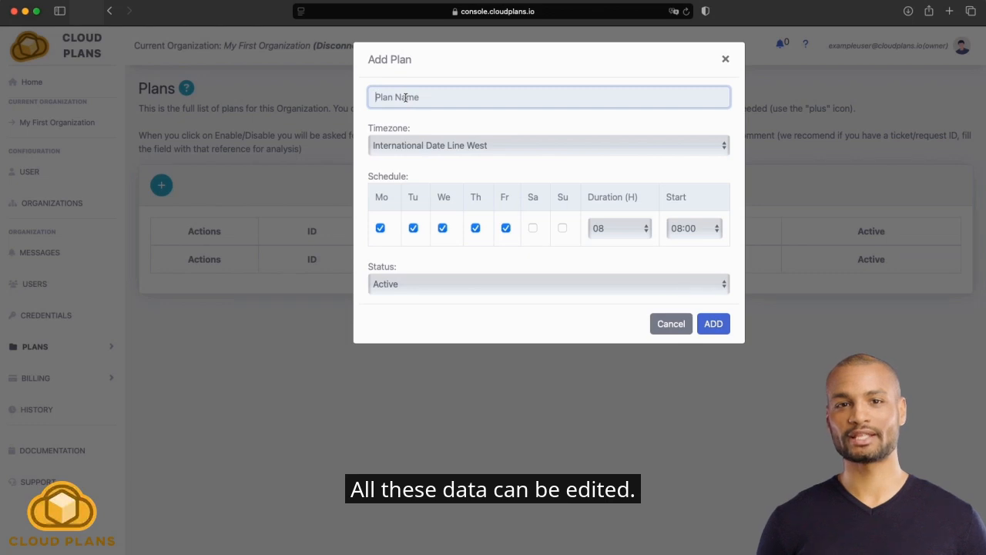
{"action": "type", "text": "Firtst "}
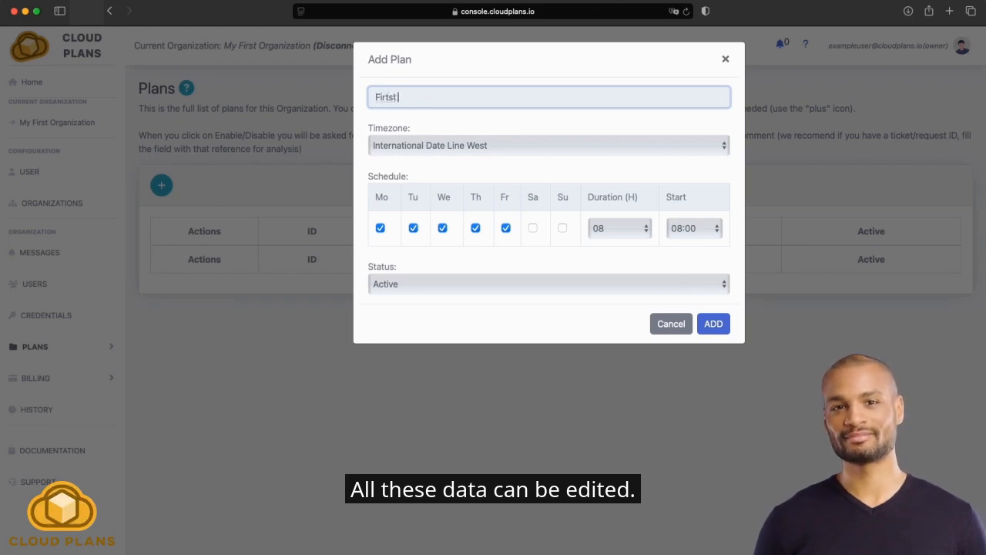
{"action": "type", "text": "Plan"}
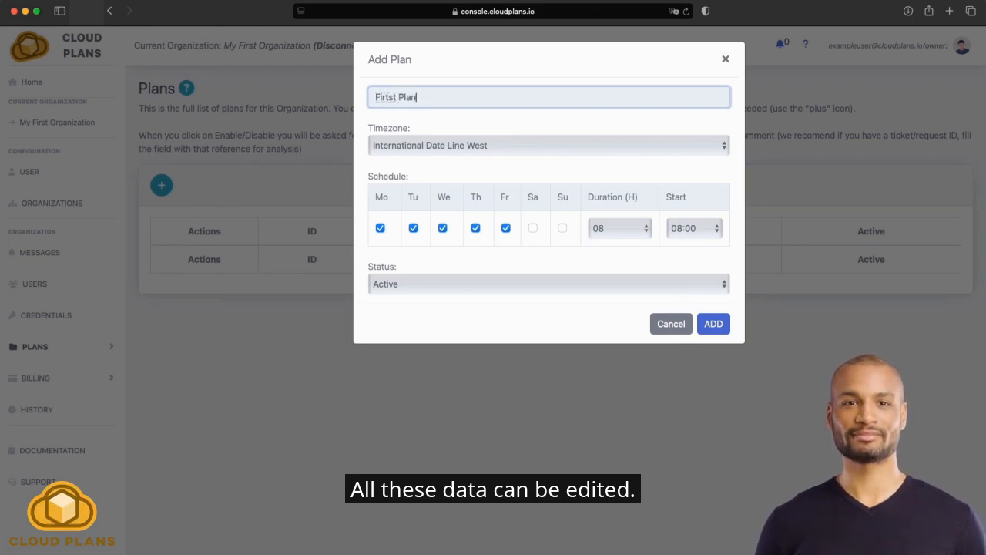
{"action": "type", "text": " Ever"}
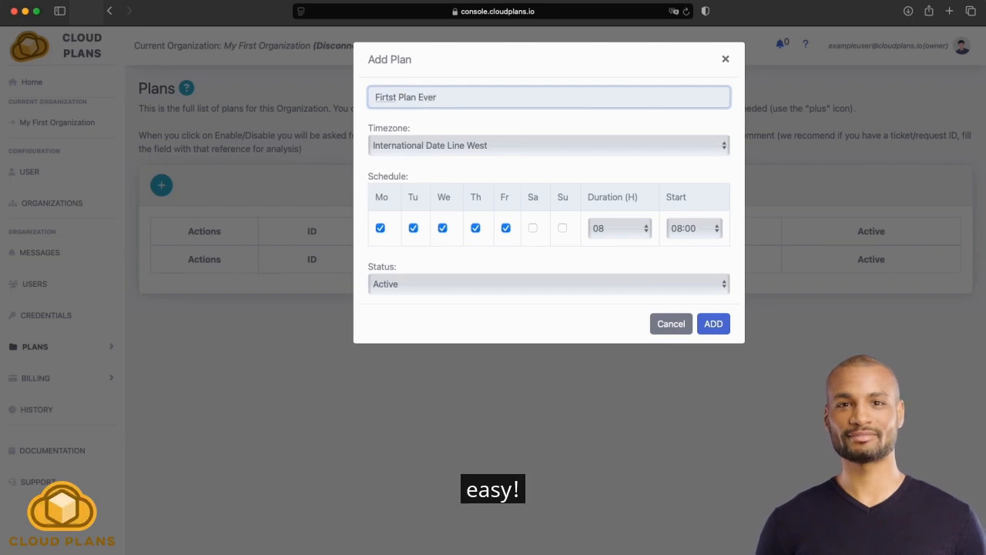
Set the plan's timezone to "Baja California, Pacific Time (US & Canada)", its start to 07:00 and its duration to 10 hours, and add the plan.
{"action": "left_click", "coordinate": [469, 148]}
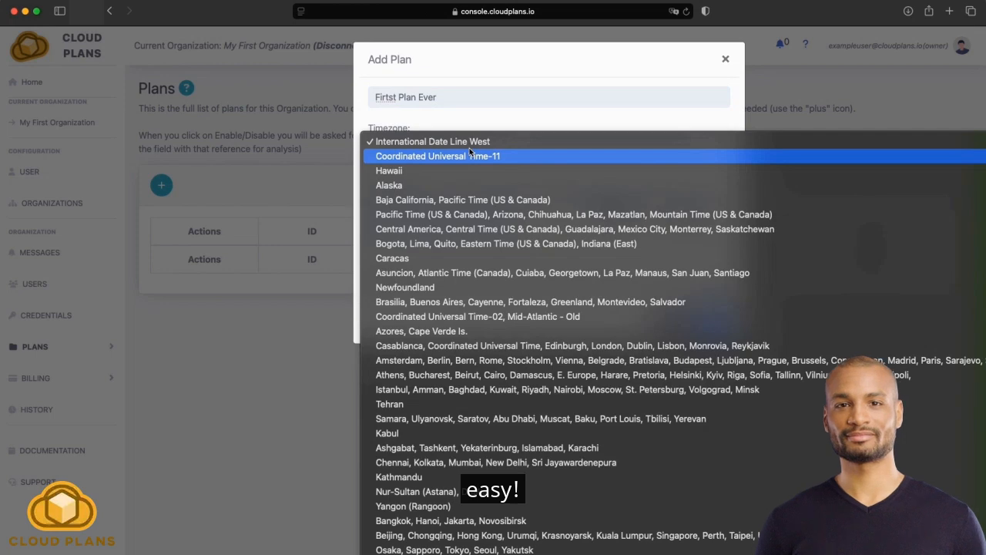
{"action": "left_click", "coordinate": [456, 202]}
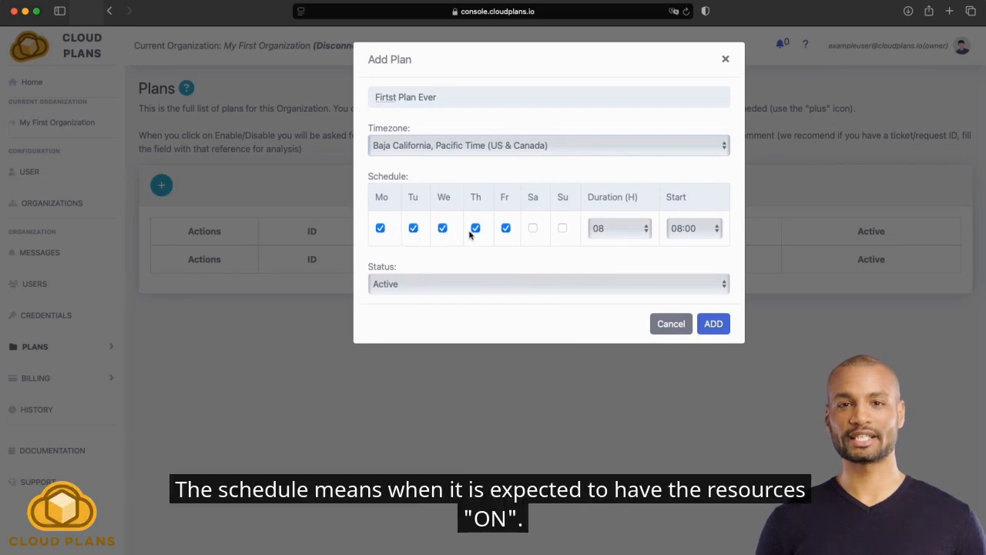
{"action": "left_click", "coordinate": [699, 232]}
{"action": "left_click", "coordinate": [687, 209]}
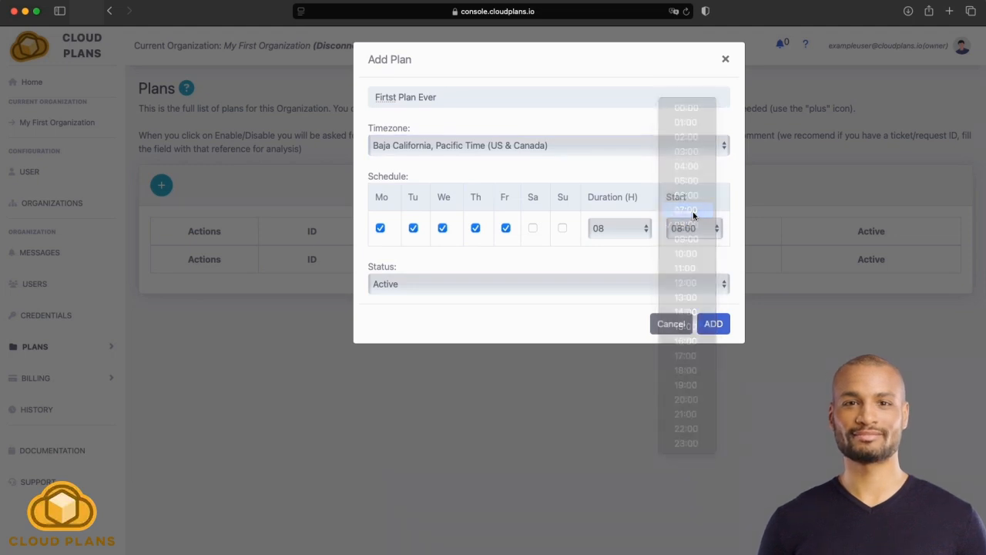
{"action": "left_click", "coordinate": [626, 232]}
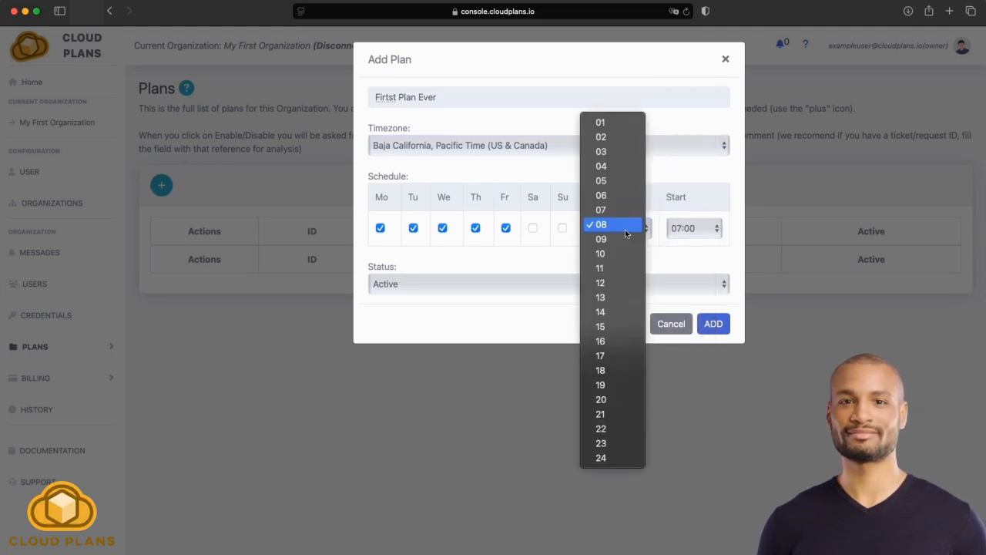
{"action": "left_click", "coordinate": [613, 255]}
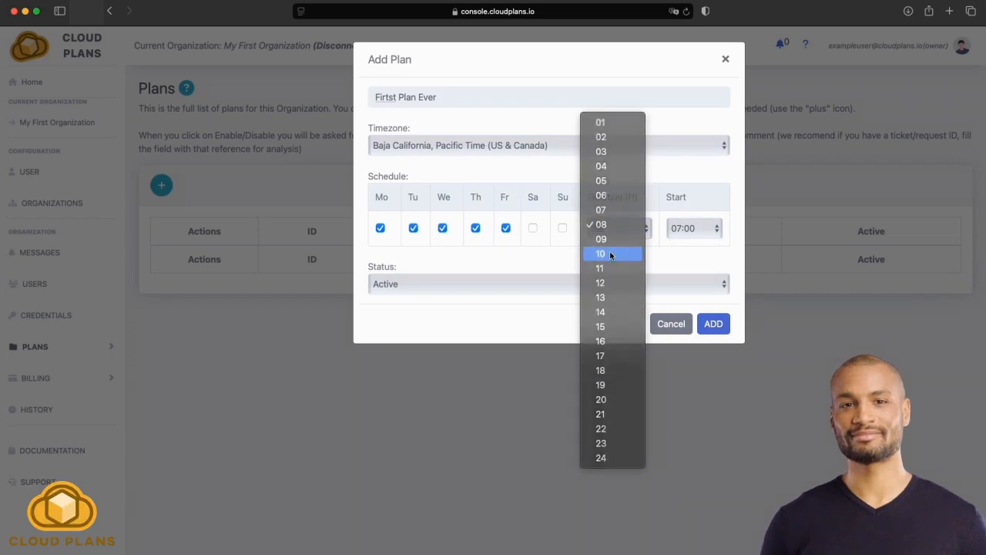
{"action": "left_click", "coordinate": [718, 327]}
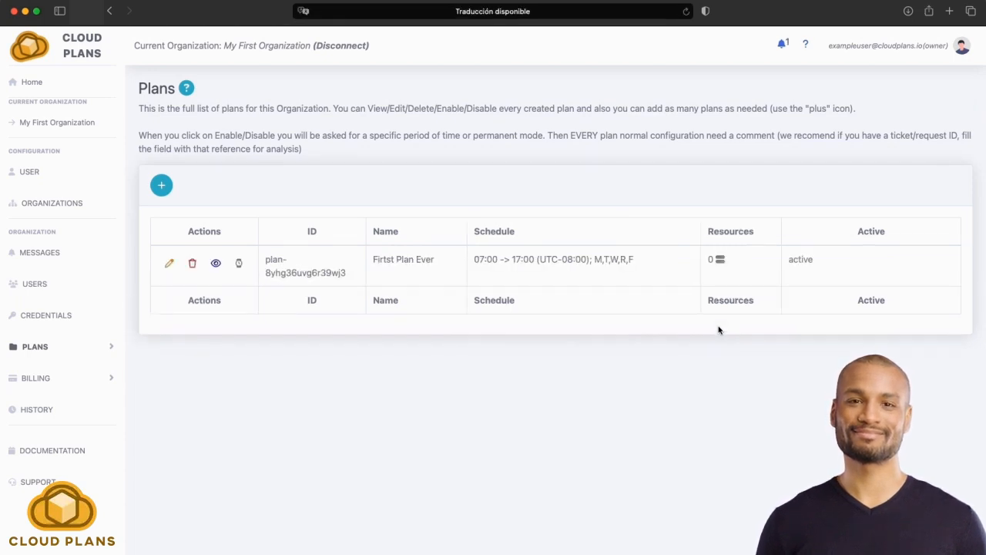
Open the new plan for editing and check its Notifications field for available channels.
{"action": "left_click", "coordinate": [170, 264]}
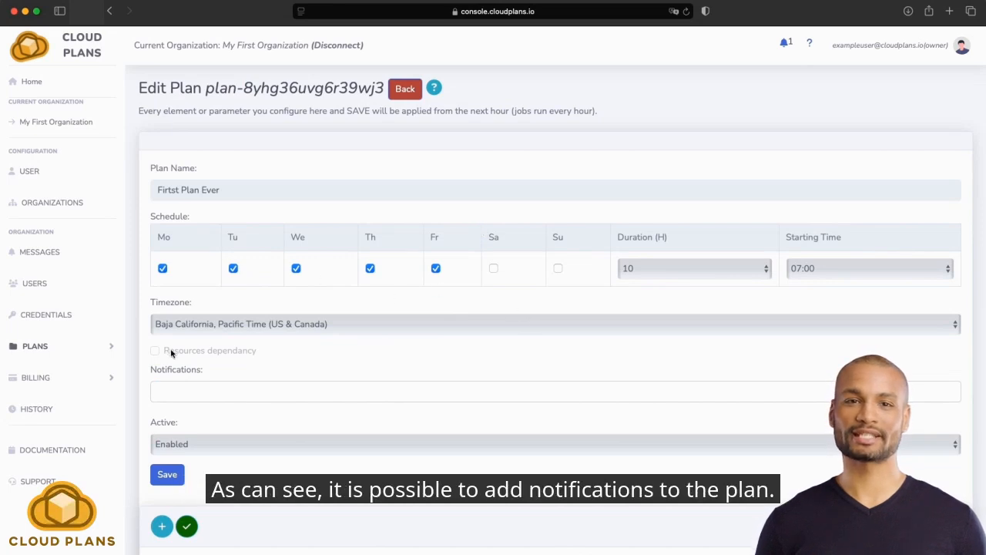
{"action": "left_click", "coordinate": [192, 393]}
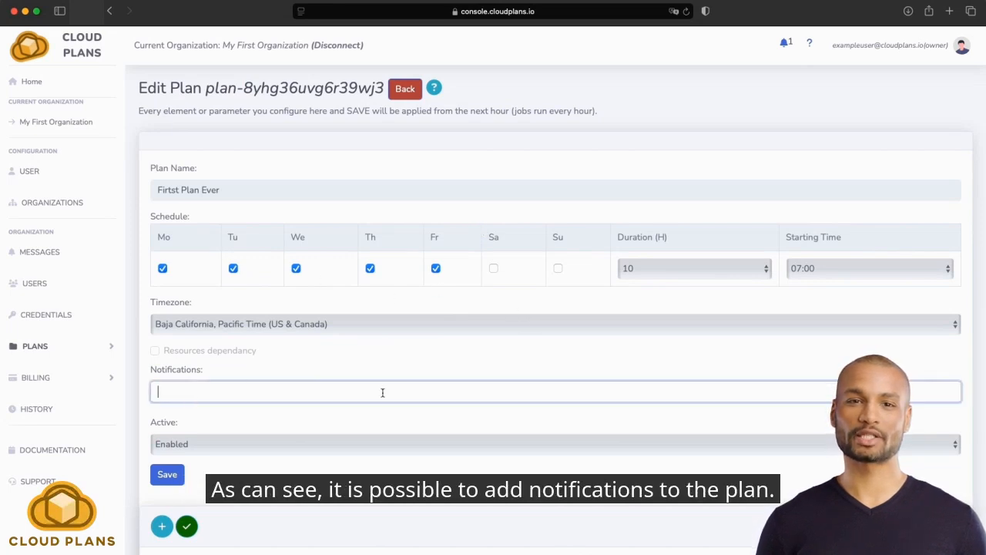
{"action": "left_click", "coordinate": [273, 365]}
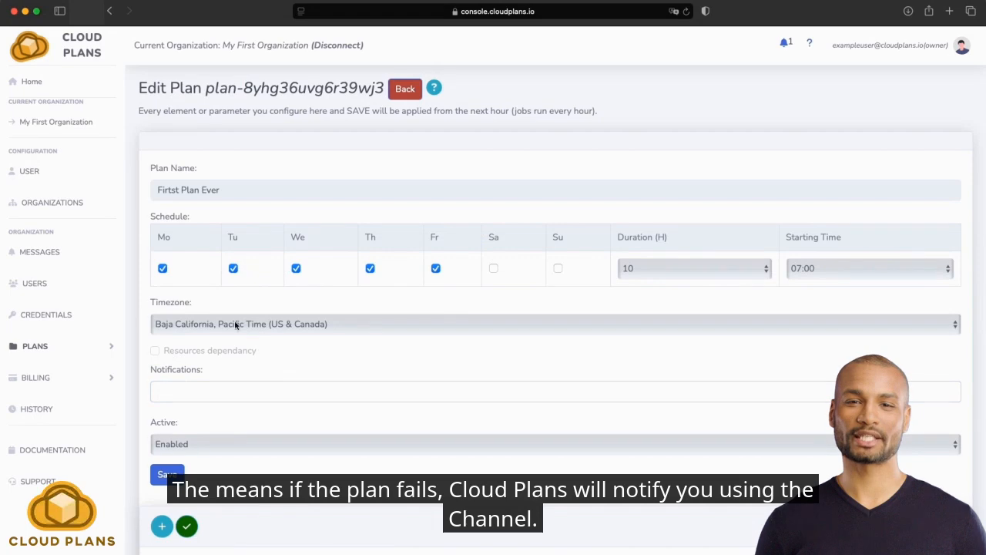
Start a new notification channel in the notification settings and name it "ExampleNotification".
{"action": "left_click", "coordinate": [36, 348]}
{"action": "left_click", "coordinate": [37, 416]}
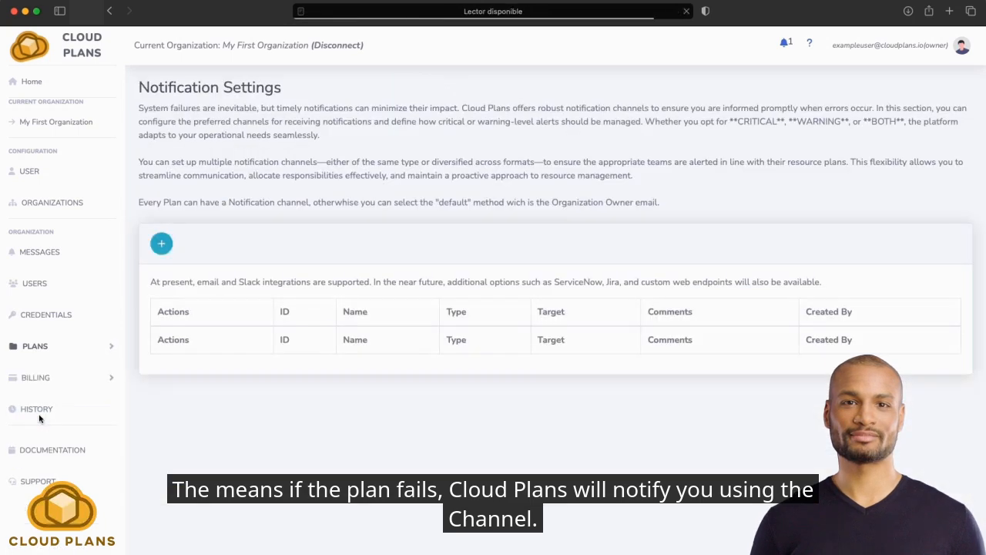
{"action": "left_click", "coordinate": [161, 244]}
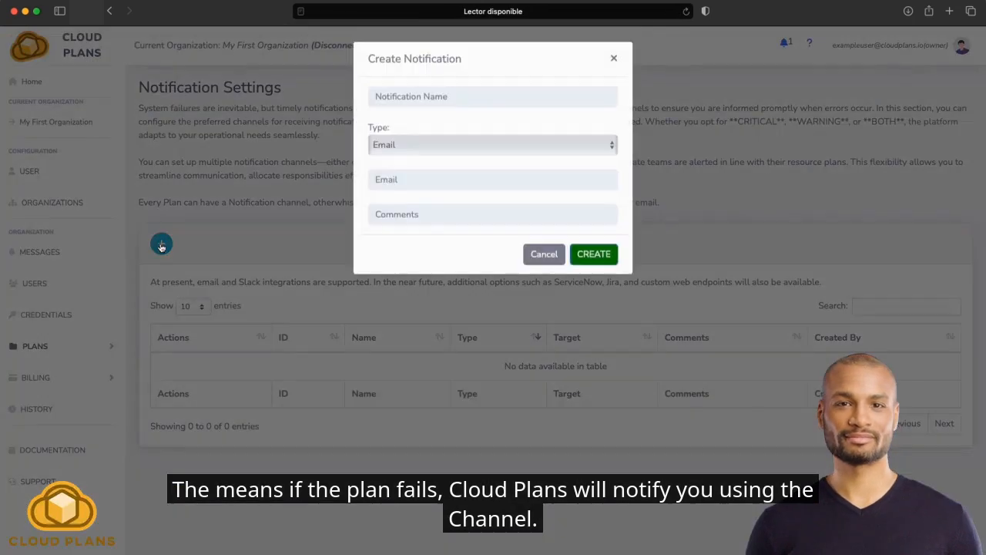
{"action": "left_click", "coordinate": [452, 97]}
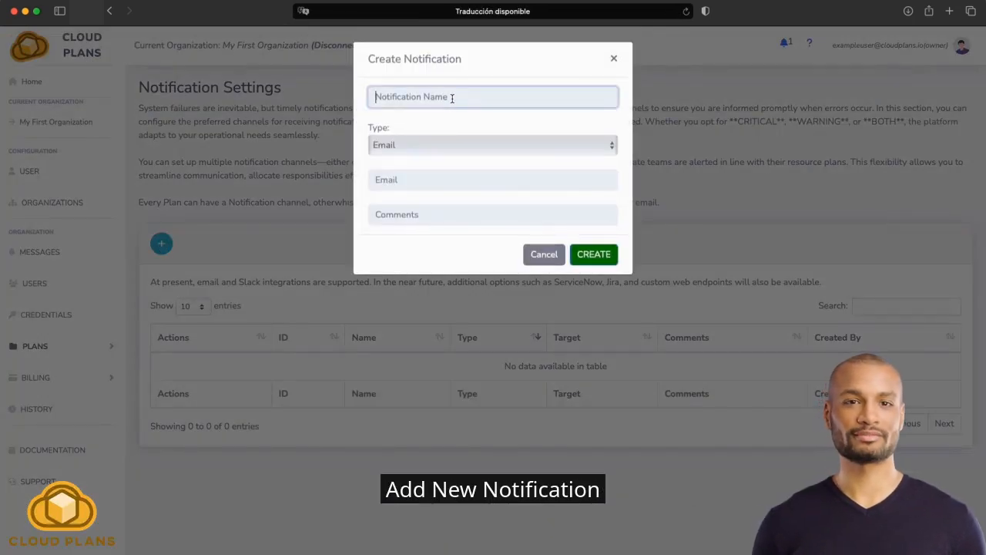
{"action": "type", "text": "Example"}
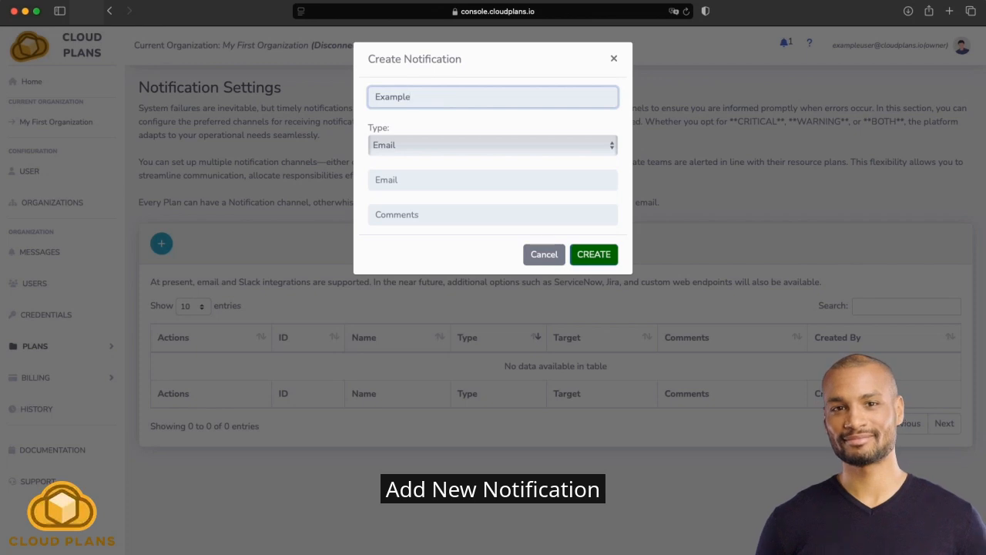
{"action": "type", "text": "Notification"}
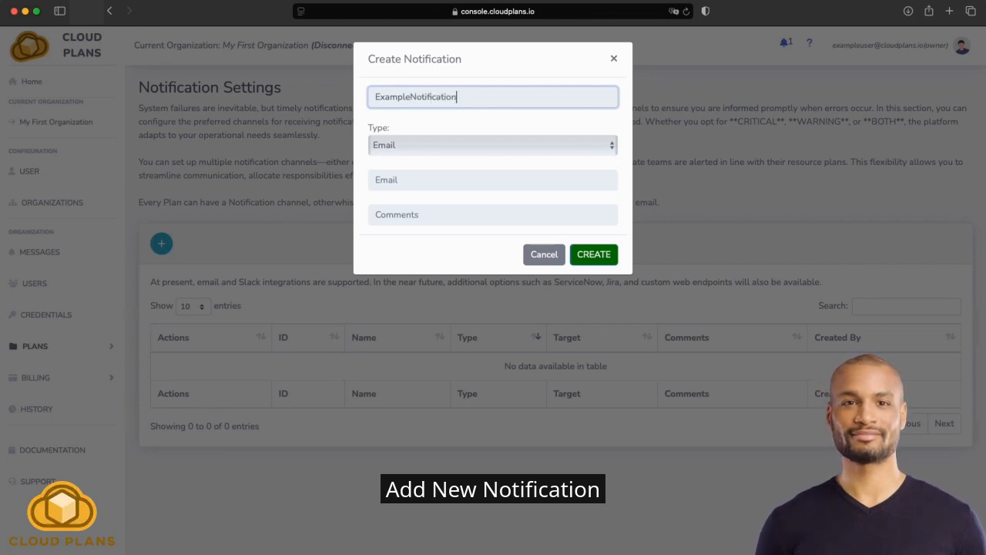
Preview the fields of the Slack notification type and return the type to Email.
{"action": "left_click", "coordinate": [409, 150]}
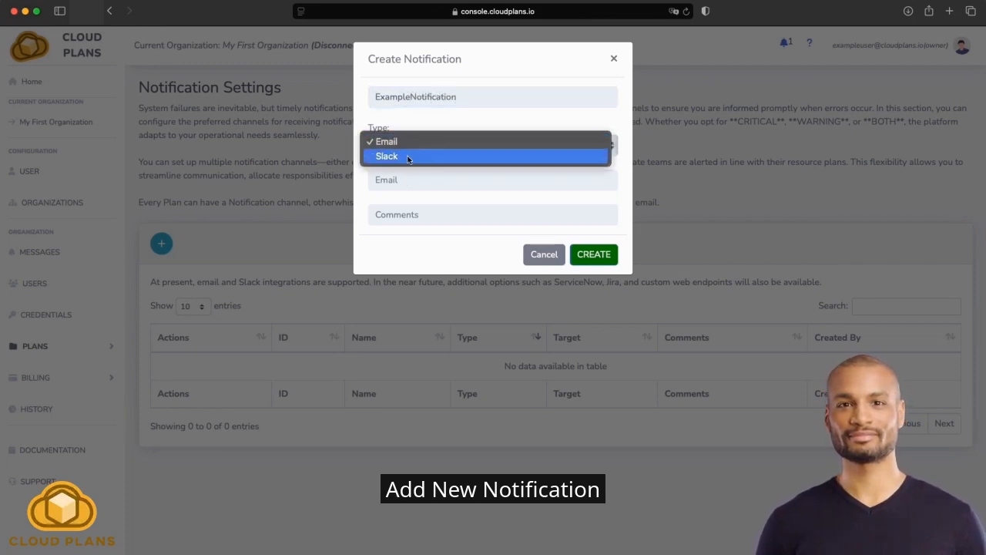
{"action": "left_click", "coordinate": [407, 156]}
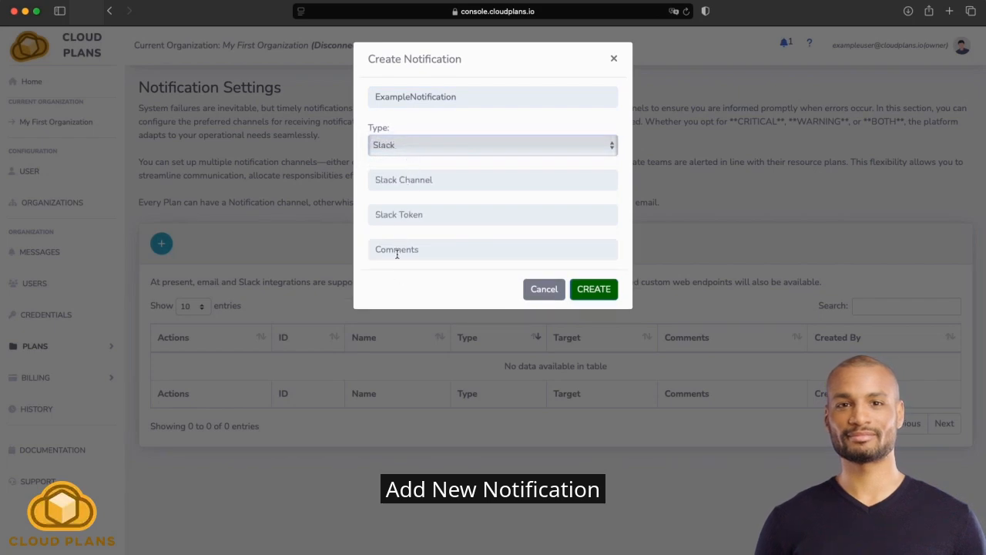
{"action": "left_click", "coordinate": [408, 153]}
{"action": "left_click", "coordinate": [410, 127]}
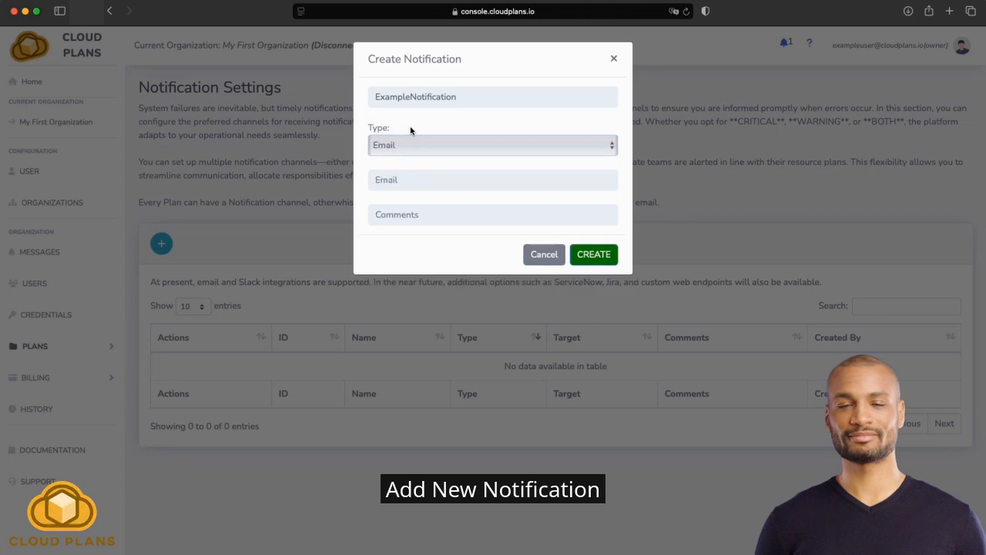
Enter the recipient's e-mail address for the Email notification and create the notification.
{"action": "left_click", "coordinate": [399, 178]}
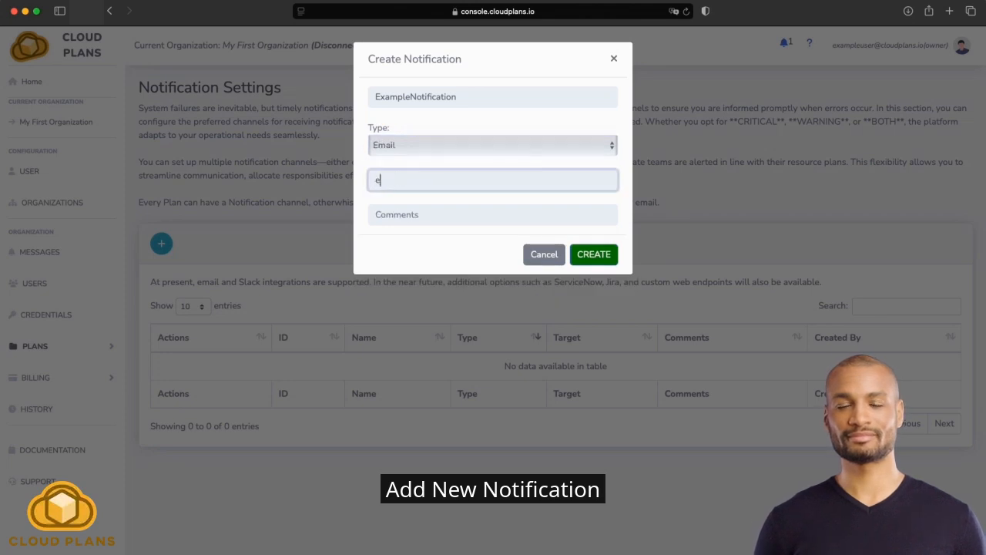
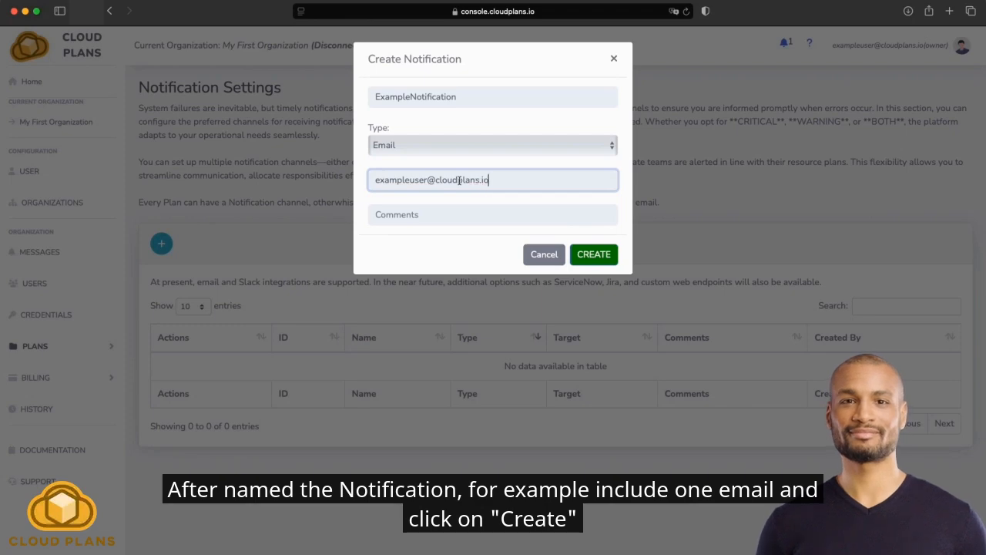
{"action": "left_click", "coordinate": [592, 257]}
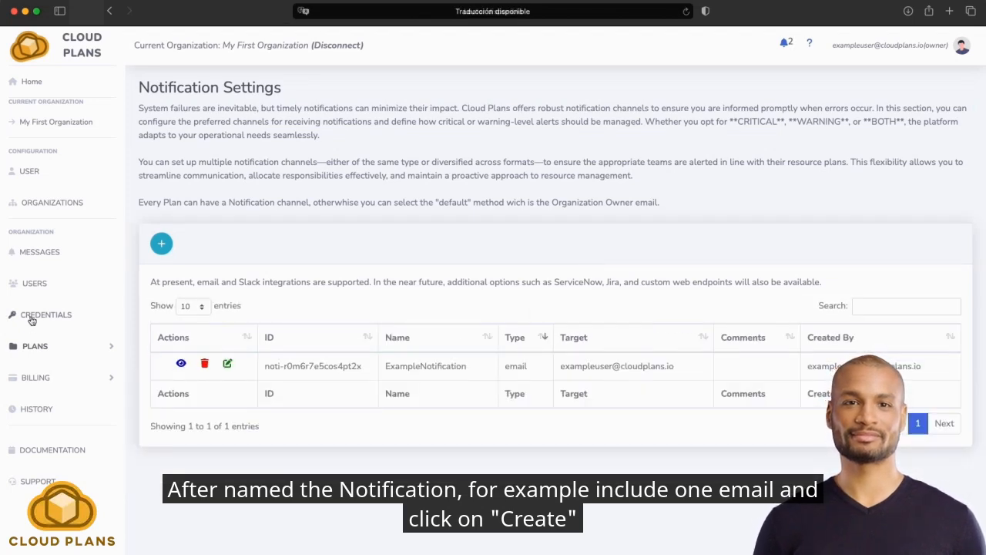
Open the "Firtst Plan Ever" plan for editing, assign the ExampleNotification email channel as its notification and save the plan.
{"action": "left_click", "coordinate": [33, 347]}
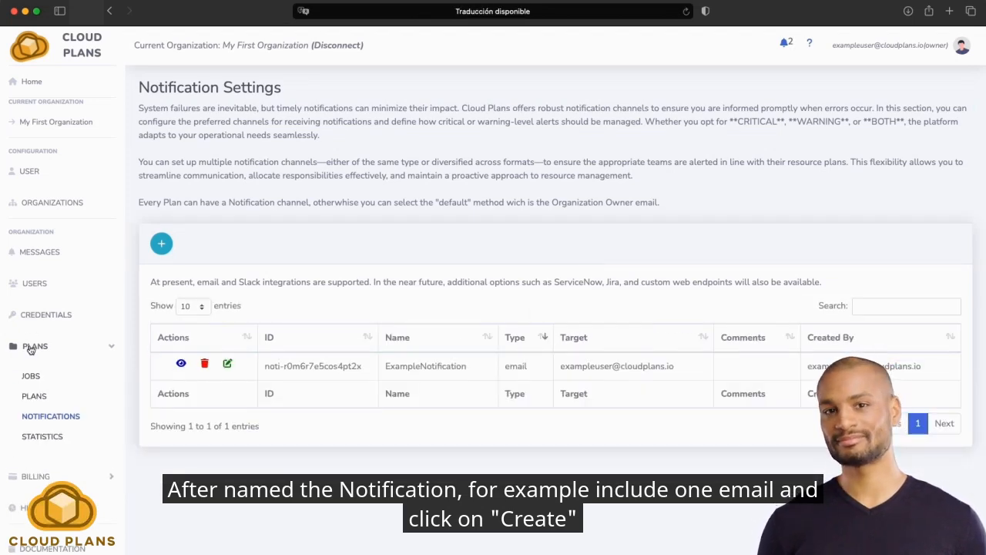
{"action": "left_click", "coordinate": [34, 396]}
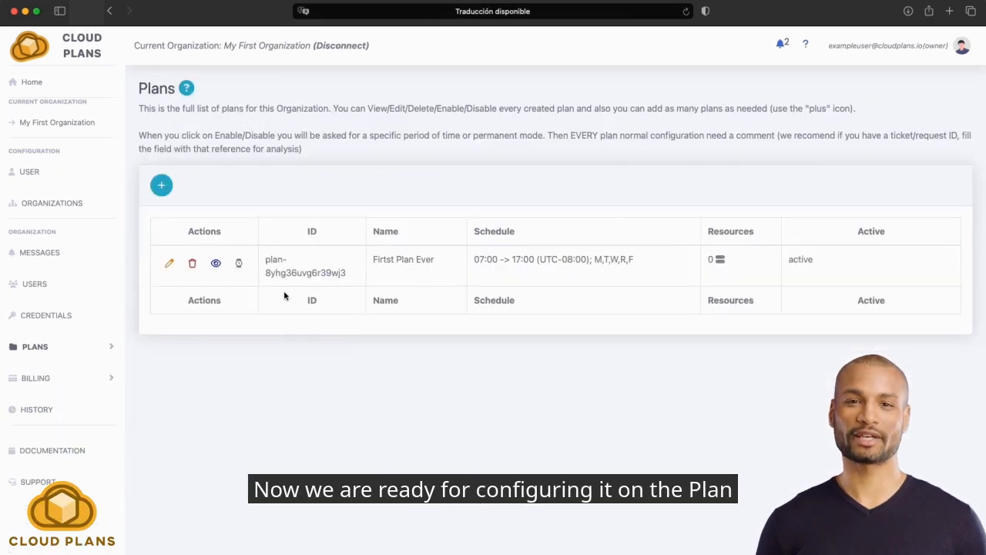
{"action": "left_click", "coordinate": [167, 262]}
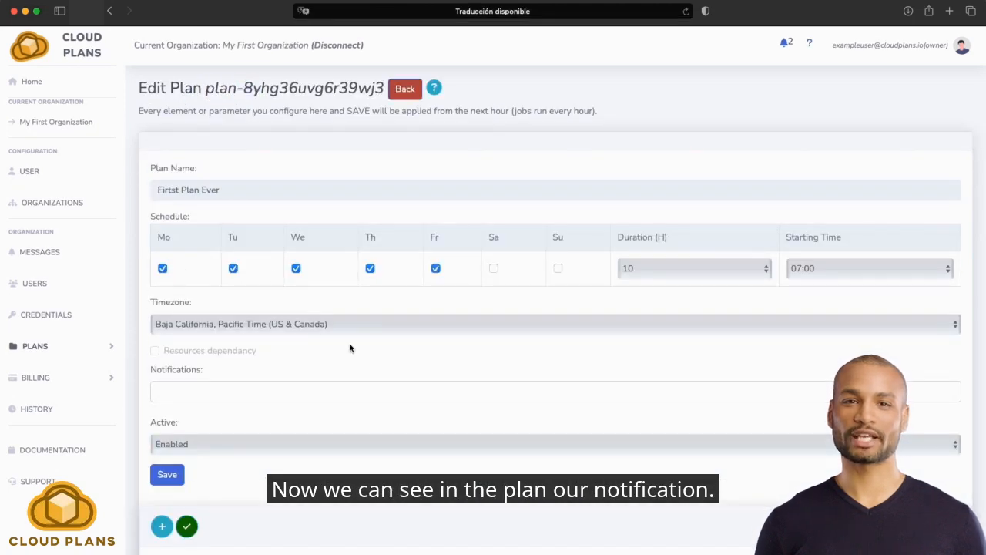
{"action": "left_click", "coordinate": [231, 389]}
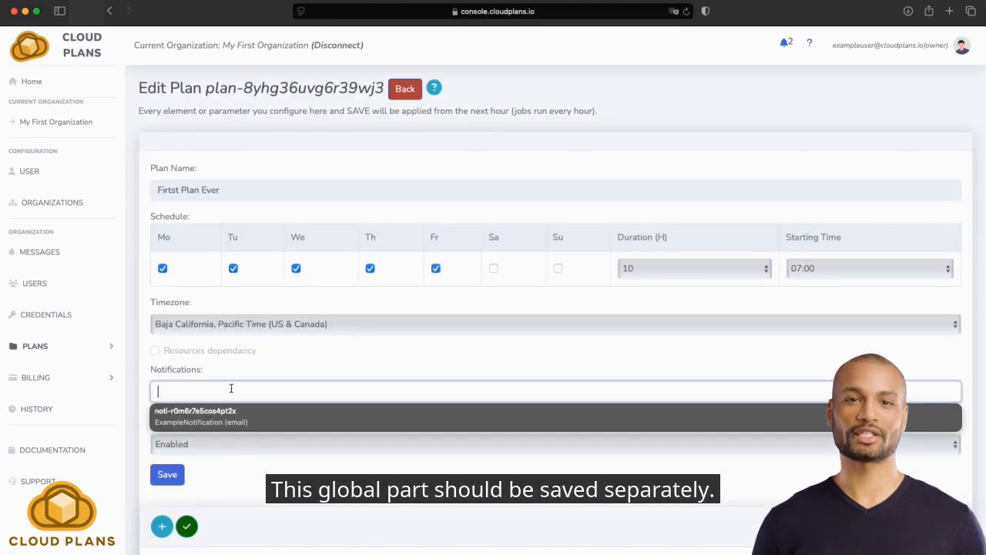
{"action": "left_click", "coordinate": [185, 416]}
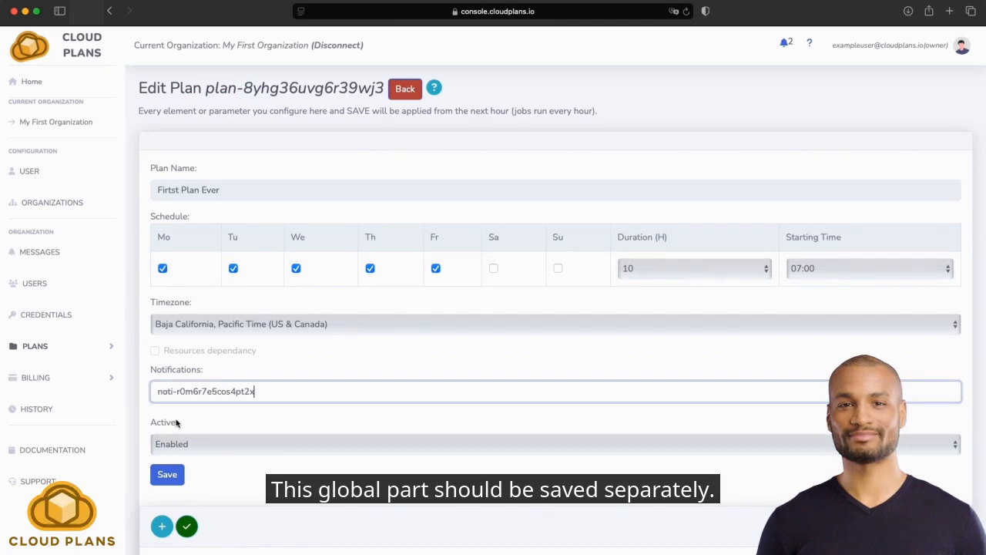
{"action": "left_click", "coordinate": [171, 475]}
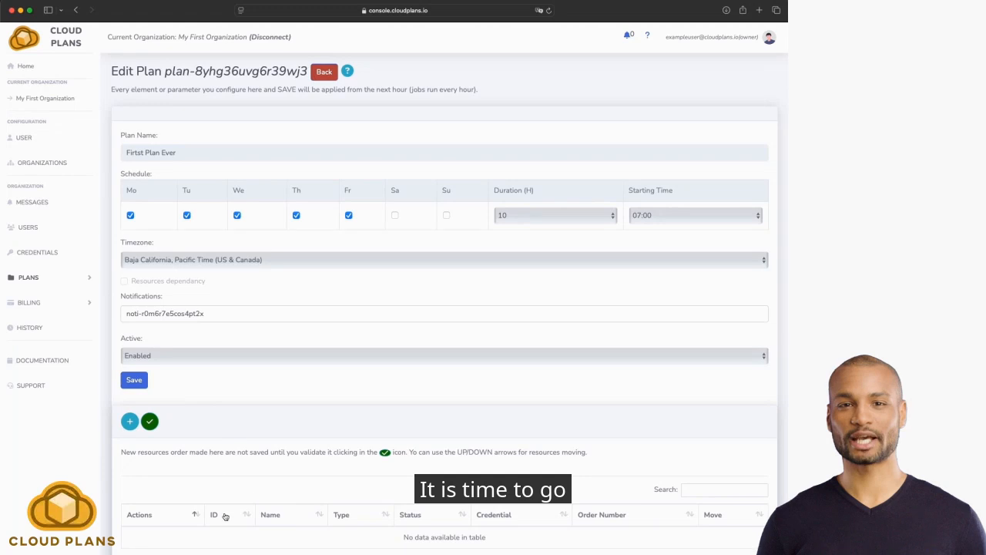
Start a new resource in the plan and set its resource type to GCP GCE Instance.
{"action": "left_click", "coordinate": [131, 423]}
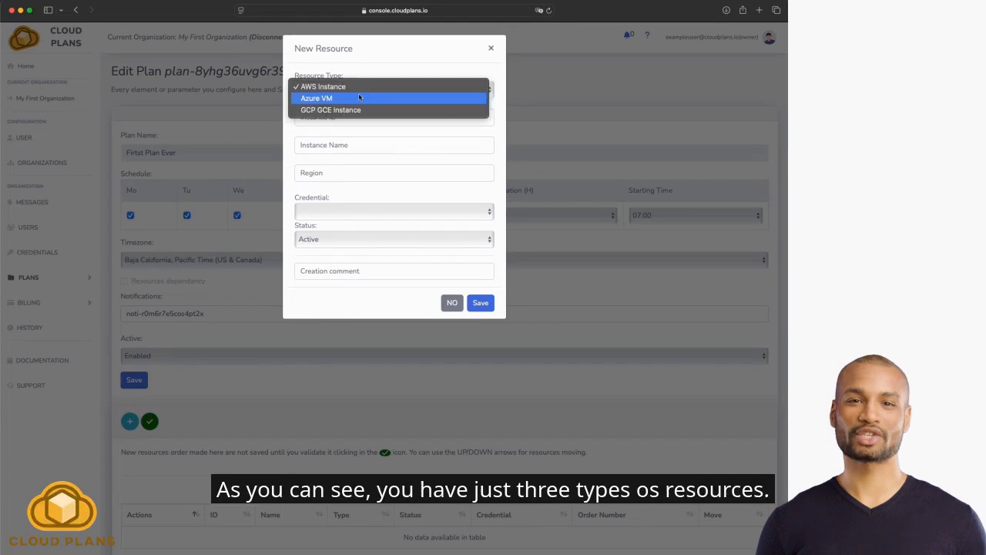
{"action": "left_click", "coordinate": [358, 91]}
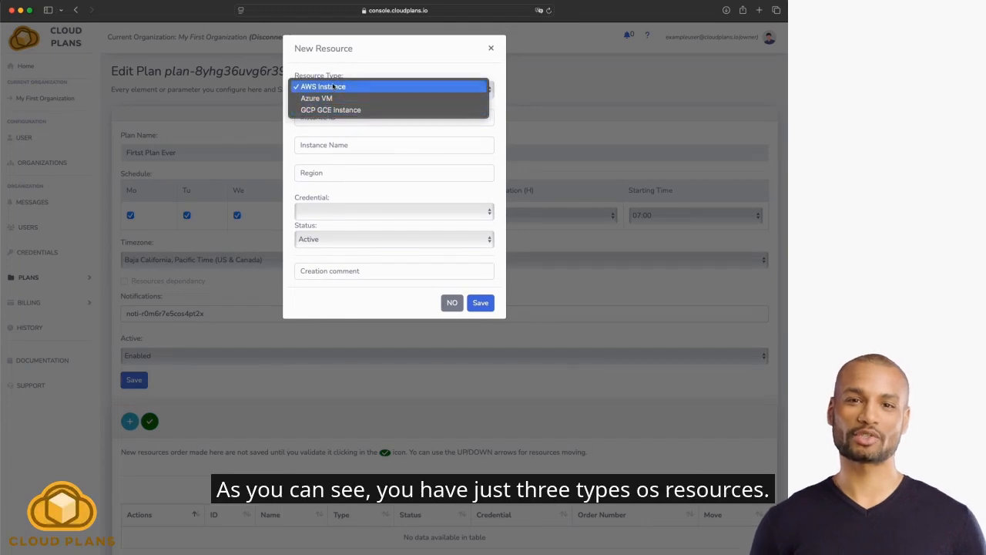
{"action": "left_click", "coordinate": [329, 98]}
{"action": "left_click", "coordinate": [329, 95]}
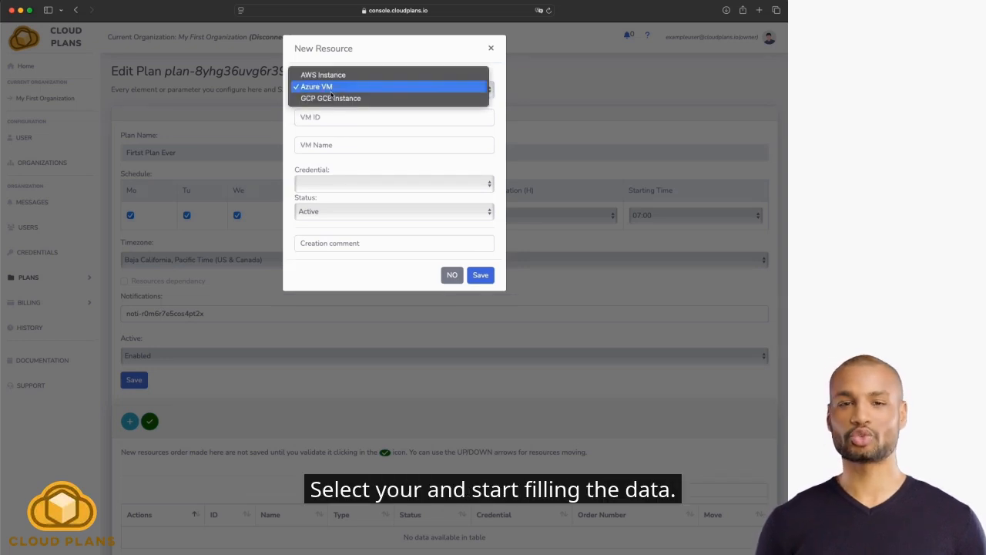
{"action": "left_click", "coordinate": [330, 98]}
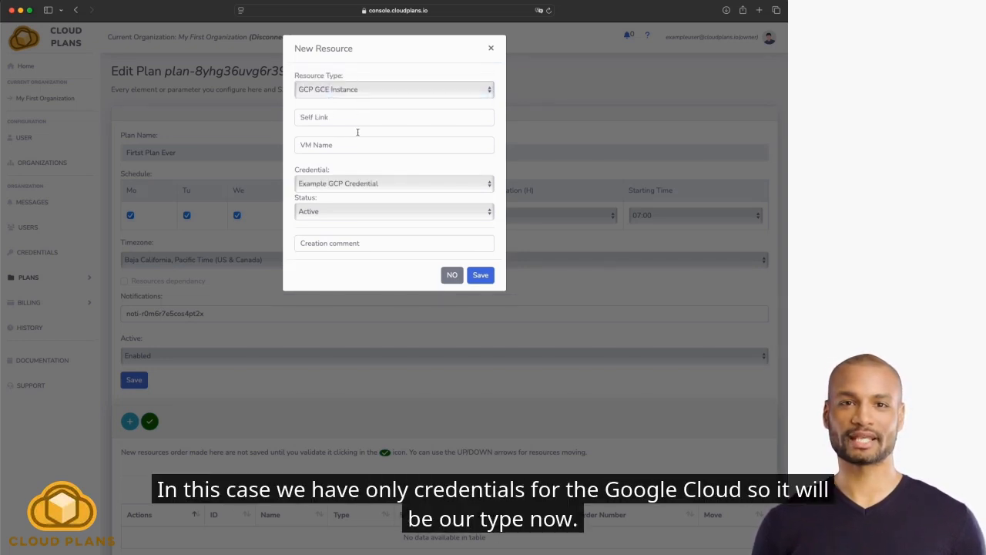
Paste the example instance's self link for the europw-west1-c zone and name the VM "Example GCP VM".
{"action": "left_click", "coordinate": [349, 120]}
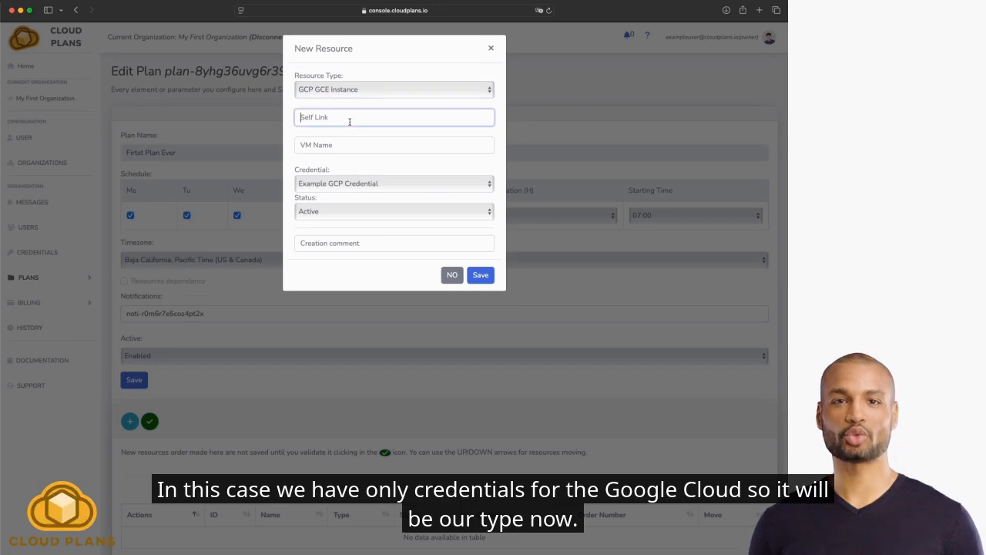
{"action": "key", "text": "super+v"}
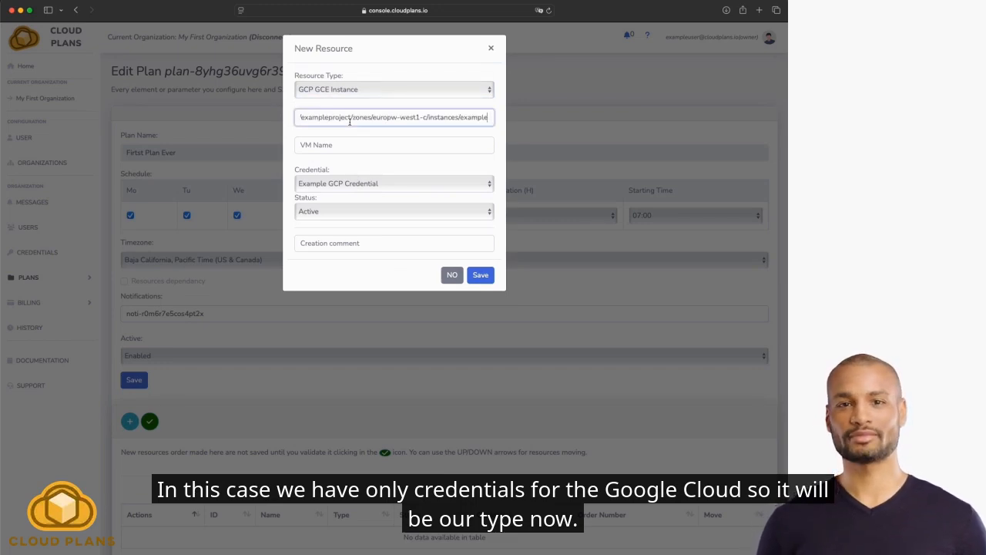
{"action": "key", "text": "Tab"}
{"action": "type", "text": "Exa"}
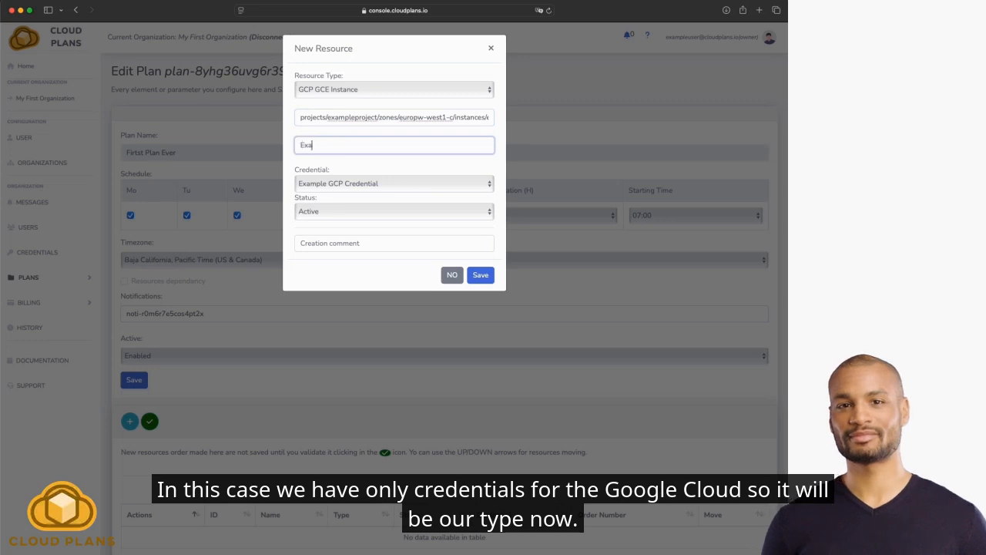
{"action": "type", "text": "mple GCP VM"}
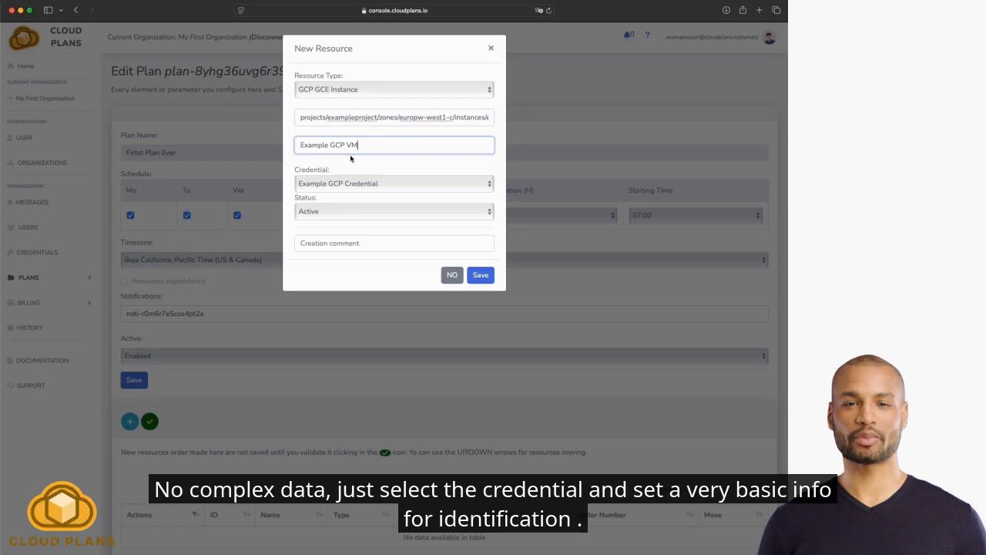
Choose Example GCP Credential for the resource, add the creation comment "Our first instance" and save the resource.
{"action": "left_click", "coordinate": [349, 182]}
{"action": "left_click", "coordinate": [349, 180]}
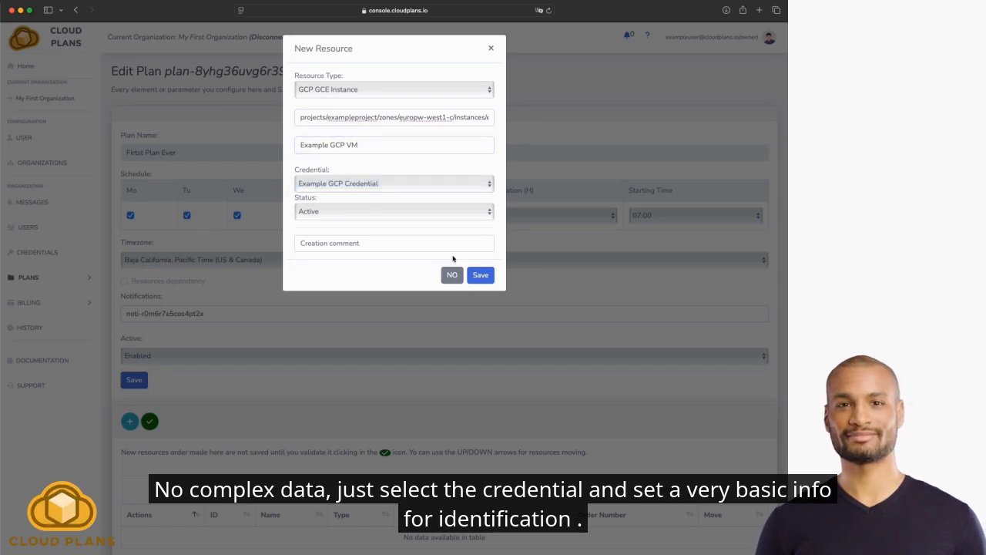
{"action": "left_click", "coordinate": [393, 244]}
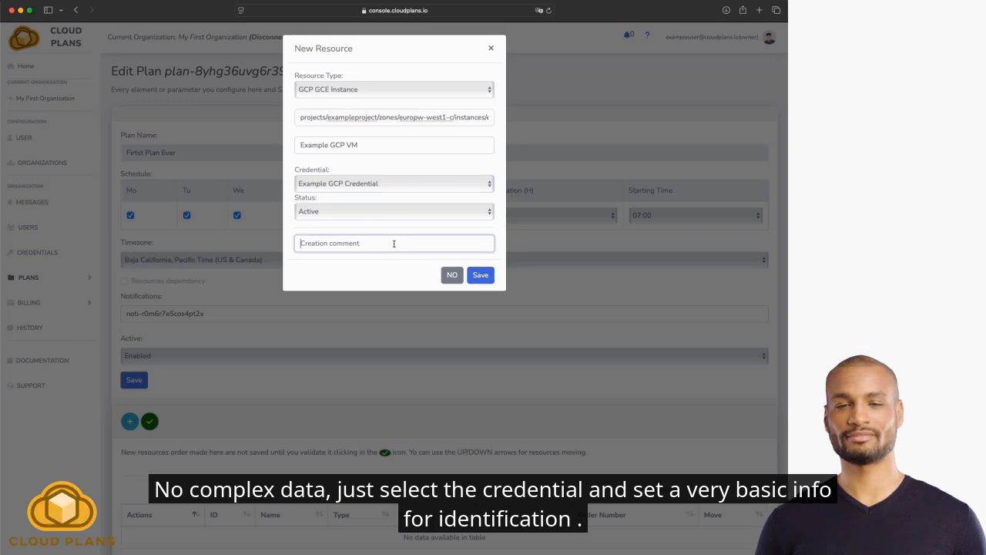
{"action": "type", "text": "Out"}
{"action": "type", "text": " firs"}
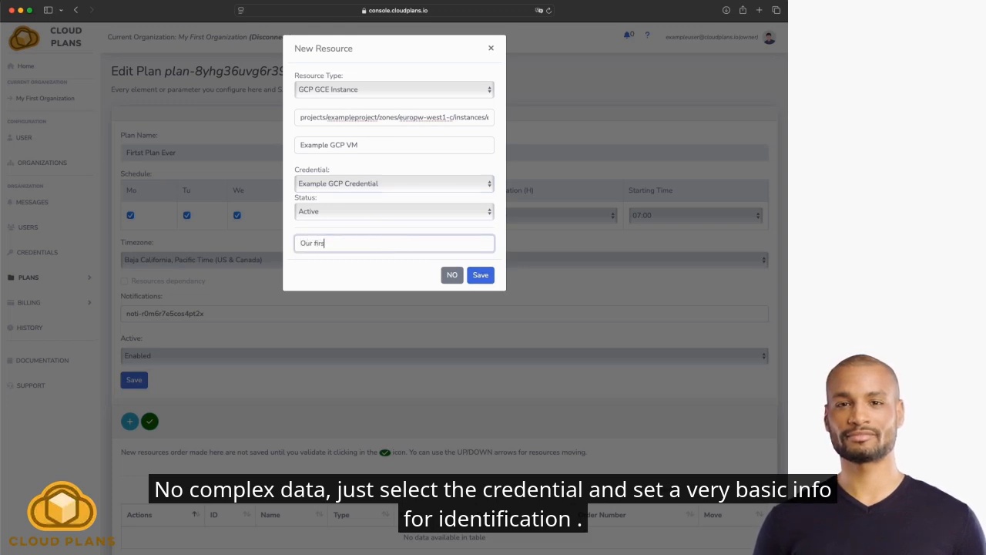
{"action": "type", "text": "t instance"}
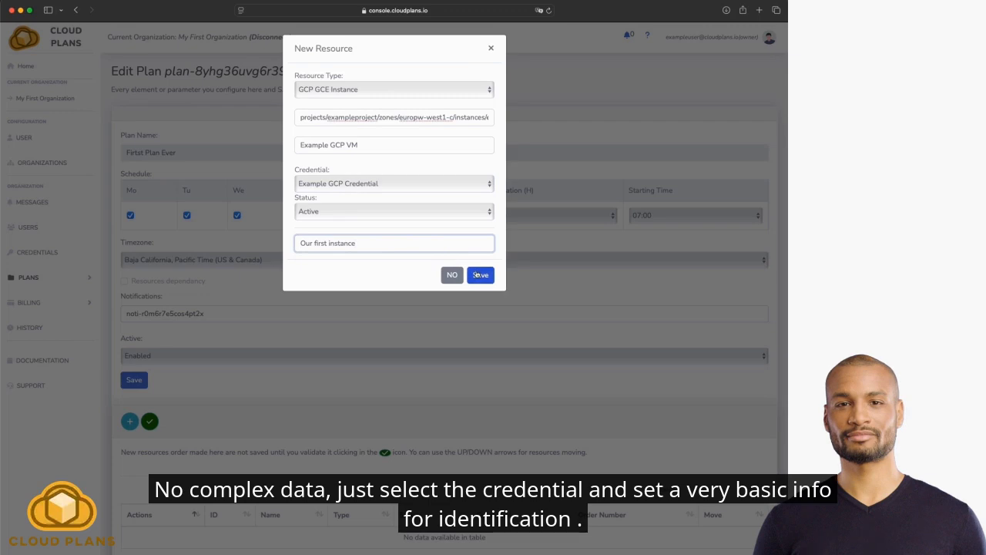
{"action": "left_click", "coordinate": [477, 275]}
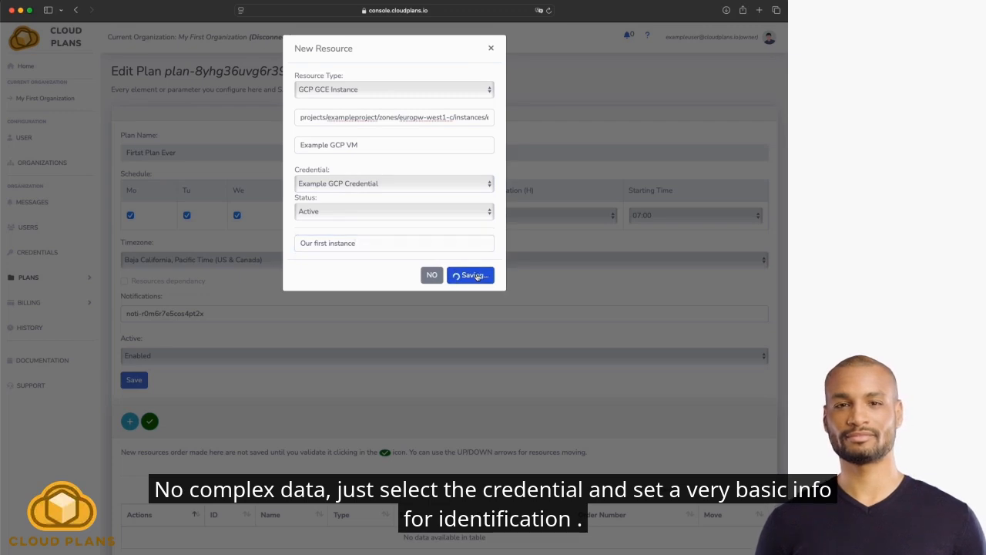